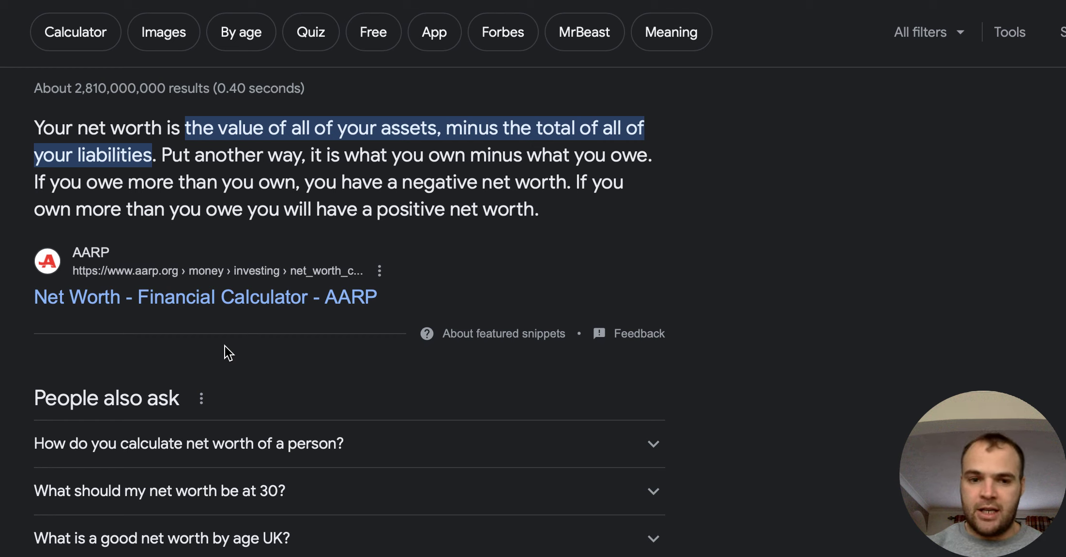
Open the Ramsey Solutions Net Worth Calculator from the search results
{"action": "scroll", "coordinate": [225, 347], "scroll_direction": "down", "scroll_amount": 4}
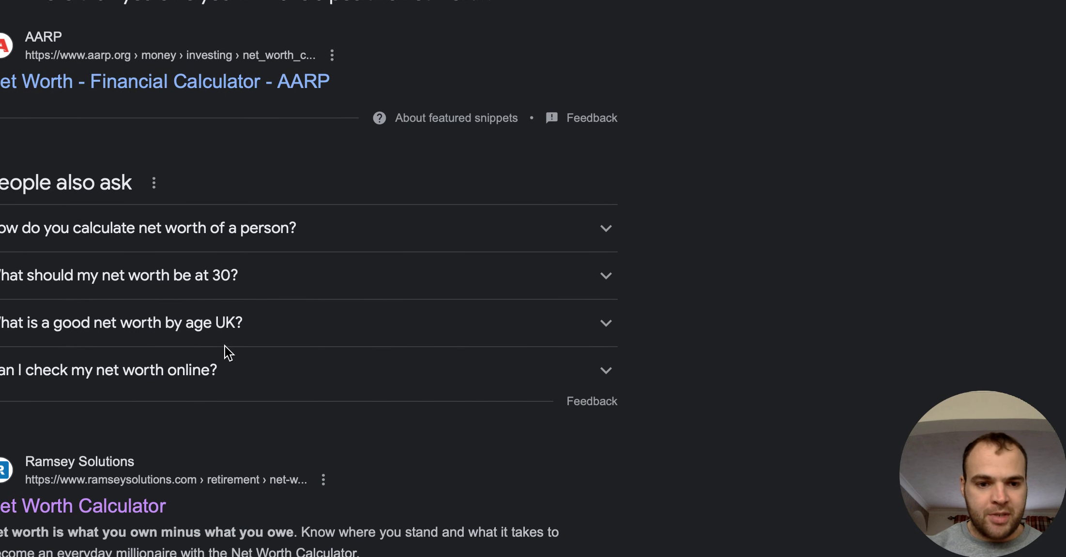
{"action": "scroll", "coordinate": [224, 347], "scroll_direction": "down", "scroll_amount": 1}
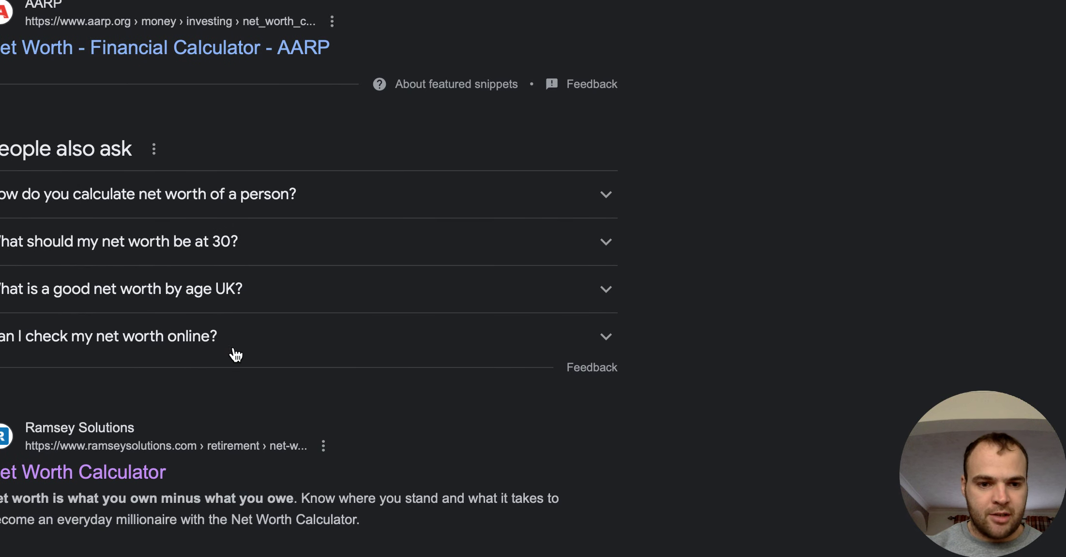
{"action": "left_click", "coordinate": [142, 475]}
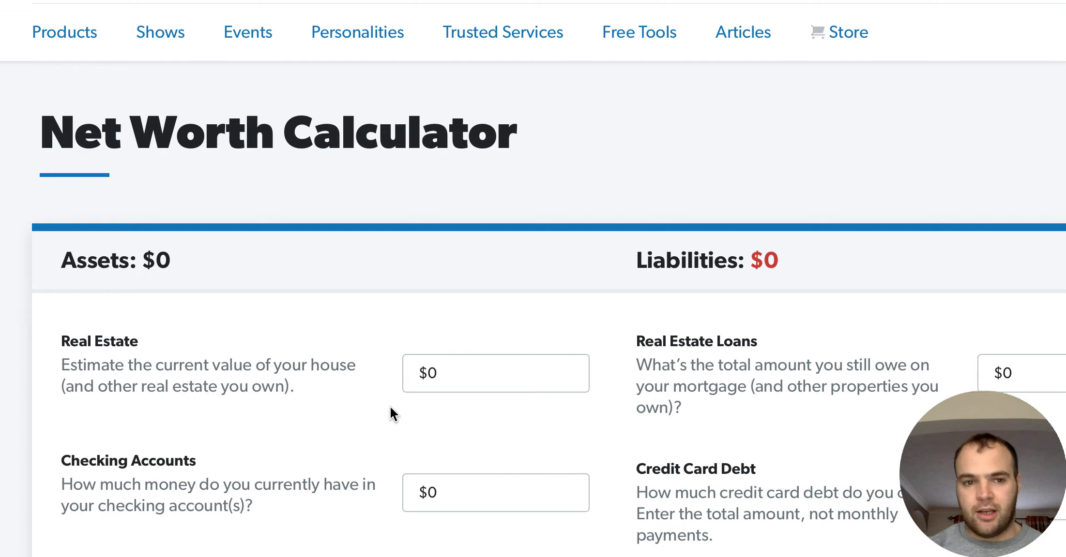
Enter $185,000 as the current real estate value under Assets
{"action": "scroll", "coordinate": [391, 407], "scroll_direction": "down", "scroll_amount": 4}
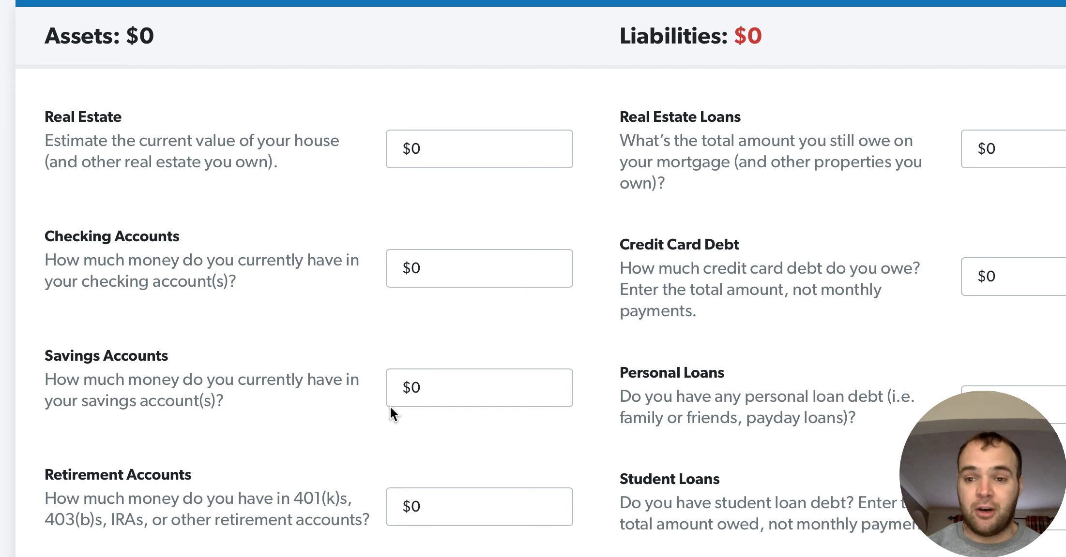
{"action": "scroll", "coordinate": [390, 407], "scroll_direction": "right", "scroll_amount": 4}
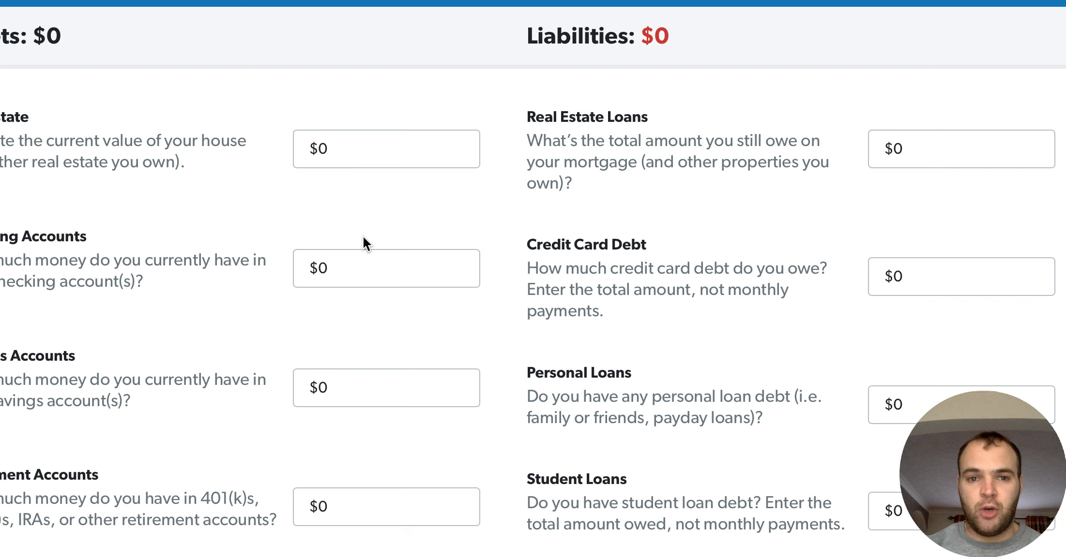
{"action": "left_click", "coordinate": [348, 164]}
{"action": "key", "text": "BackSpace"}
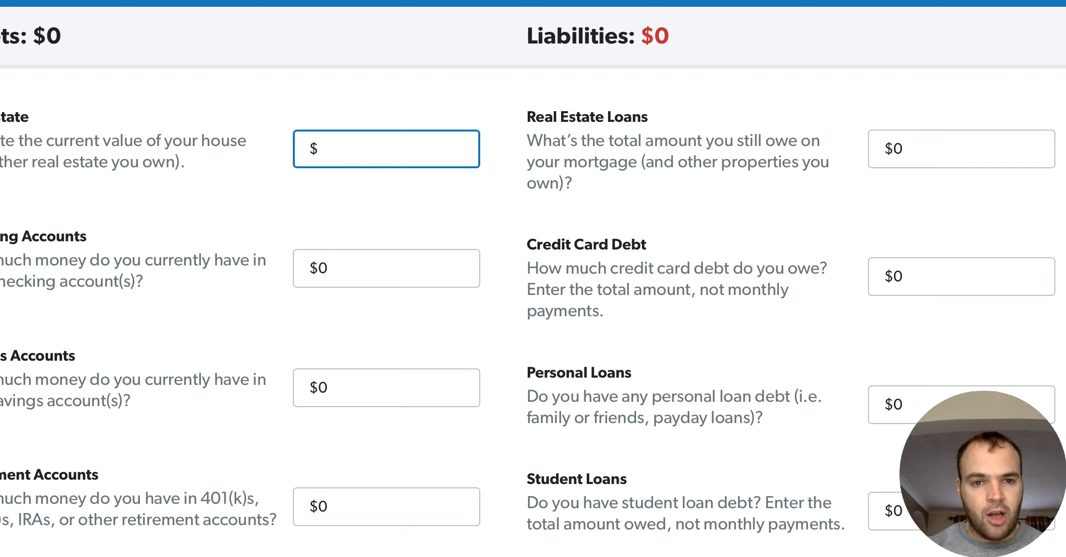
{"action": "type", "text": "1"}
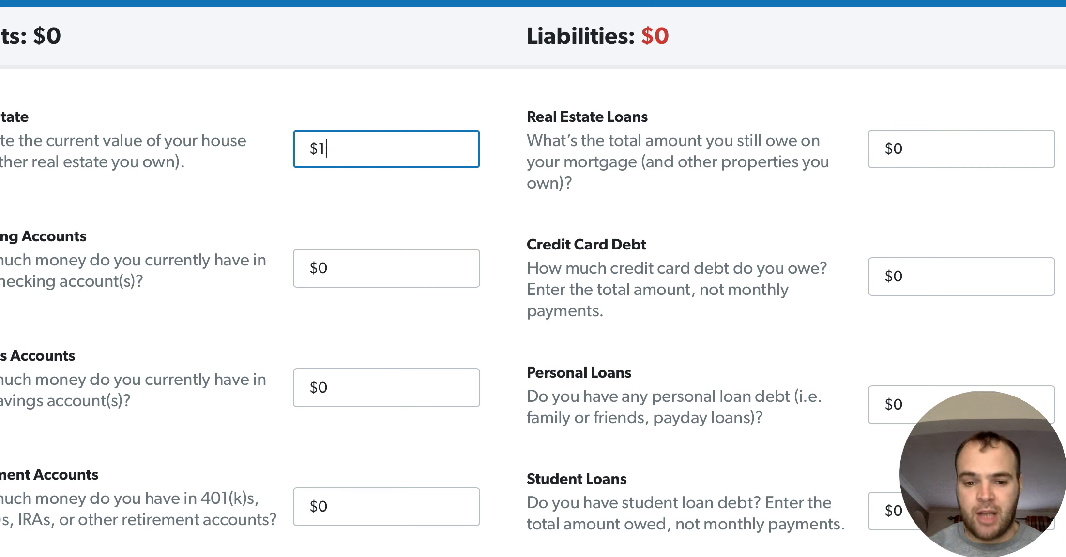
{"action": "type", "text": "85,000"}
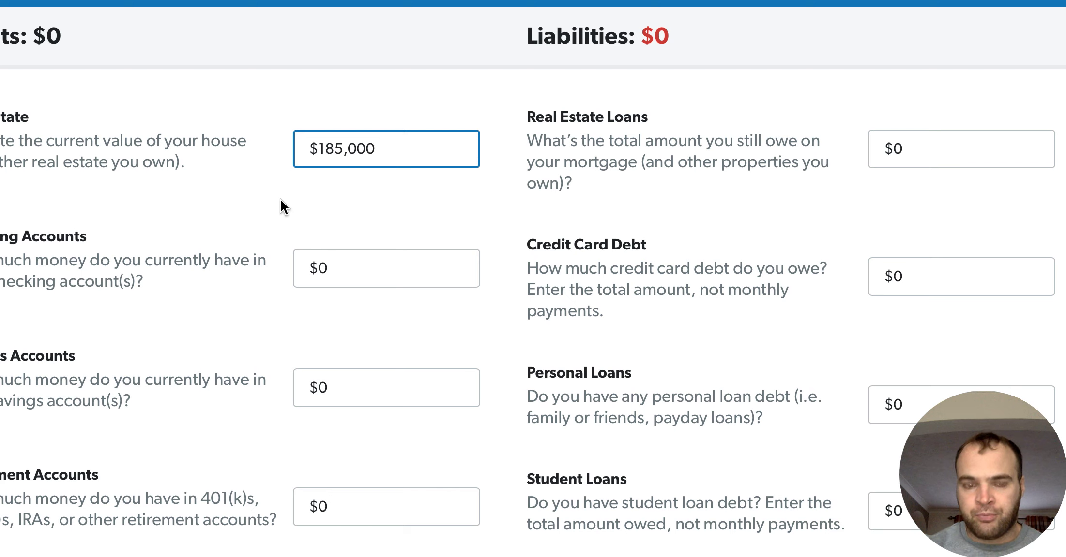
Set the checking accounts amount to $2,300 in the asset list
{"action": "scroll", "coordinate": [280, 200], "scroll_direction": "up", "scroll_amount": 1}
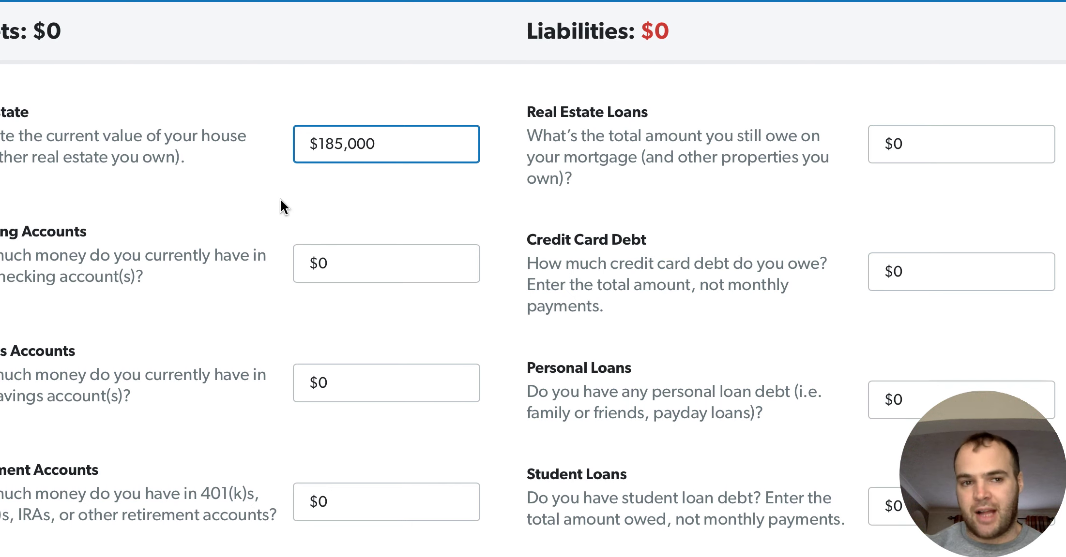
{"action": "scroll", "coordinate": [280, 200], "scroll_direction": "left", "scroll_amount": 4}
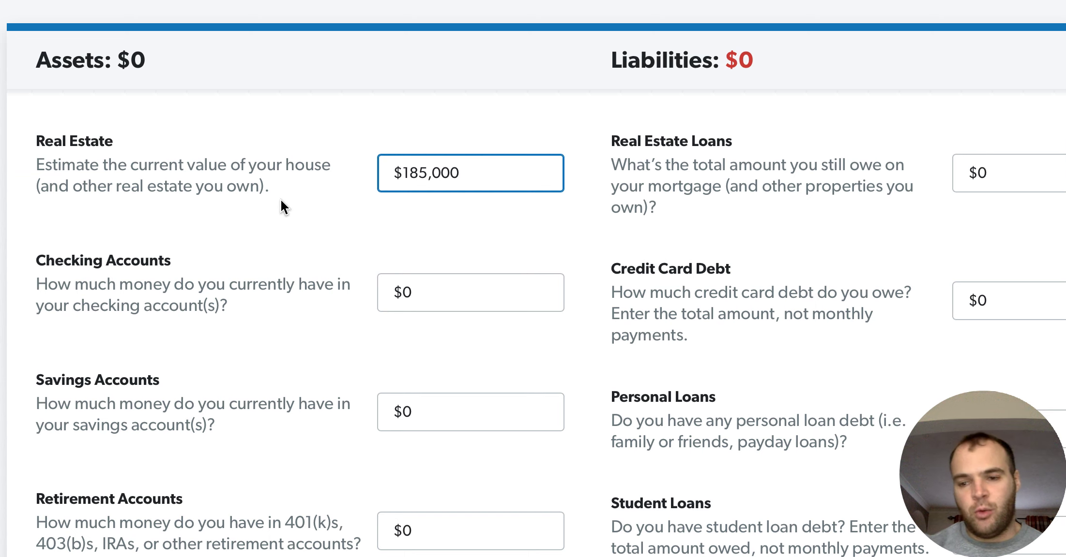
{"action": "scroll", "coordinate": [281, 200], "scroll_direction": "right", "scroll_amount": 4}
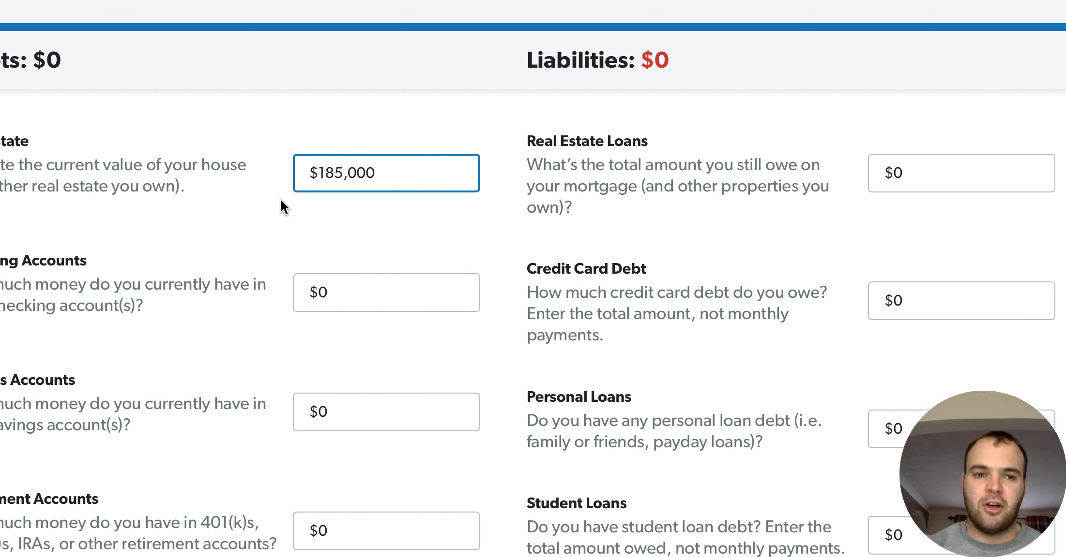
{"action": "scroll", "coordinate": [281, 199], "scroll_direction": "down", "scroll_amount": 1}
{"action": "scroll", "coordinate": [281, 199], "scroll_direction": "down", "scroll_amount": 1}
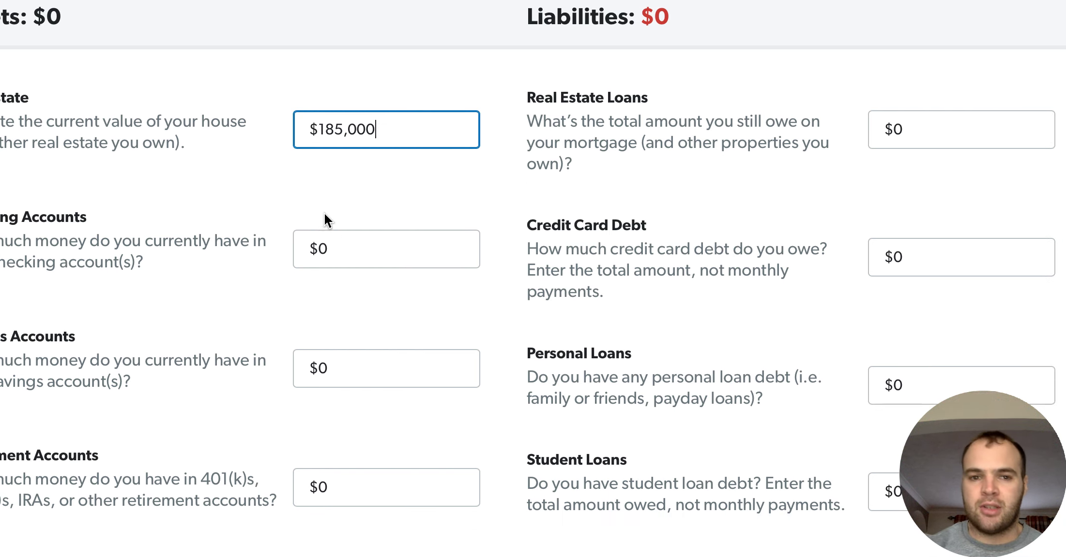
{"action": "left_click", "coordinate": [350, 246]}
{"action": "key", "text": "BackSpace"}
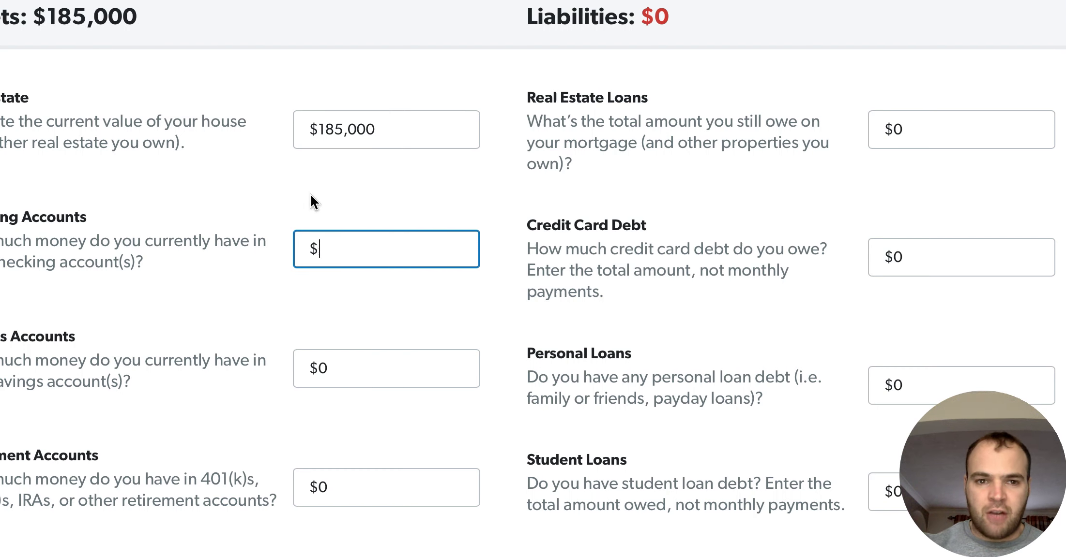
{"action": "type", "text": "2300"}
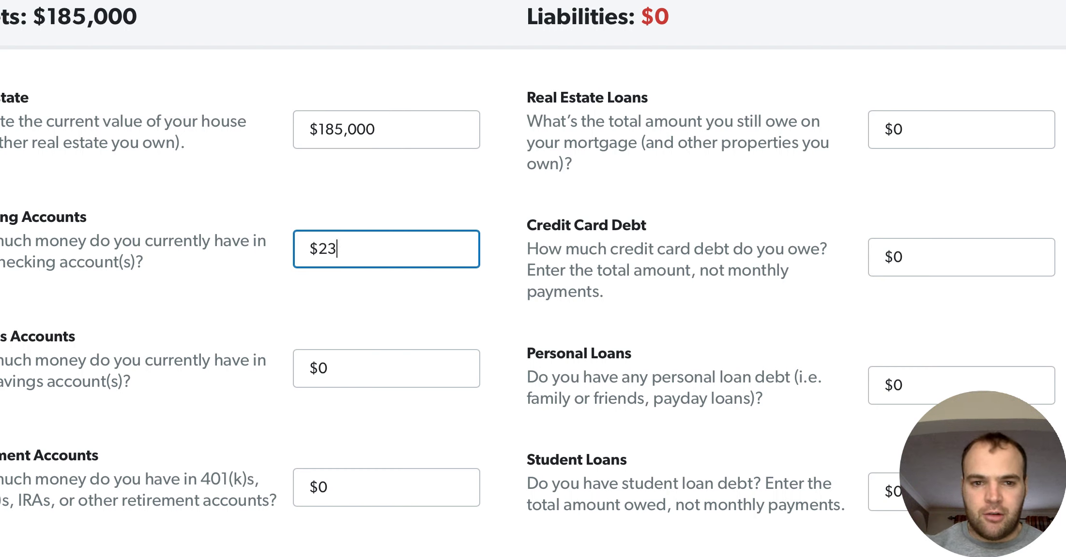
{"action": "left_click", "coordinate": [261, 199]}
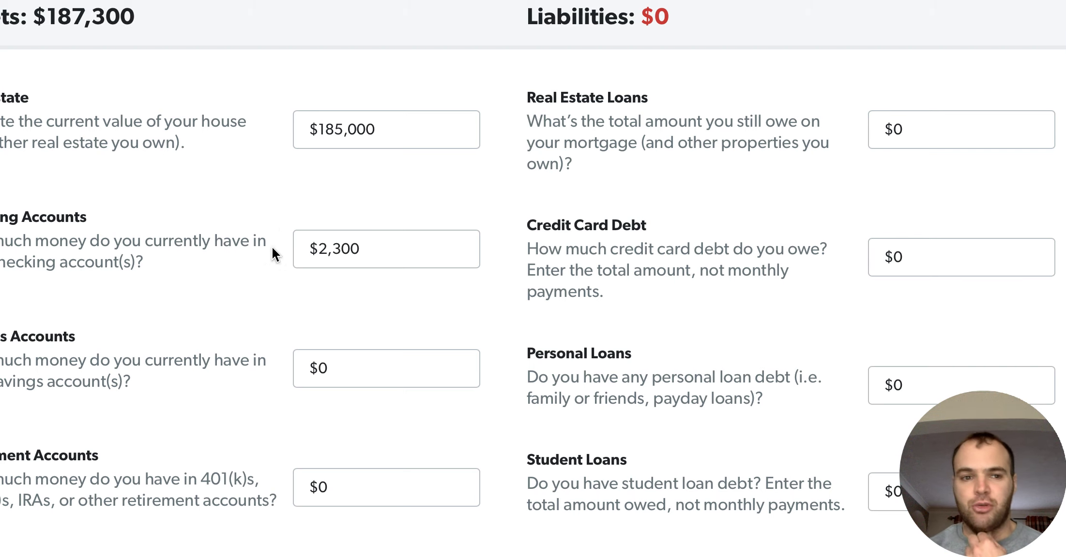
Set the savings accounts amount to $4,000 in the asset list
{"action": "scroll", "coordinate": [273, 246], "scroll_direction": "down", "scroll_amount": 3}
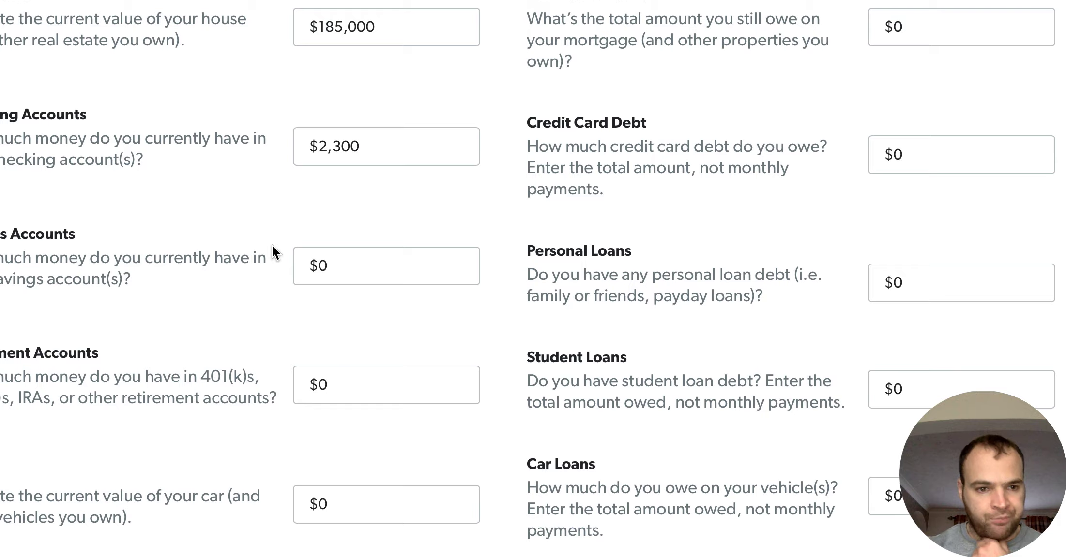
{"action": "scroll", "coordinate": [272, 246], "scroll_direction": "down", "scroll_amount": 1}
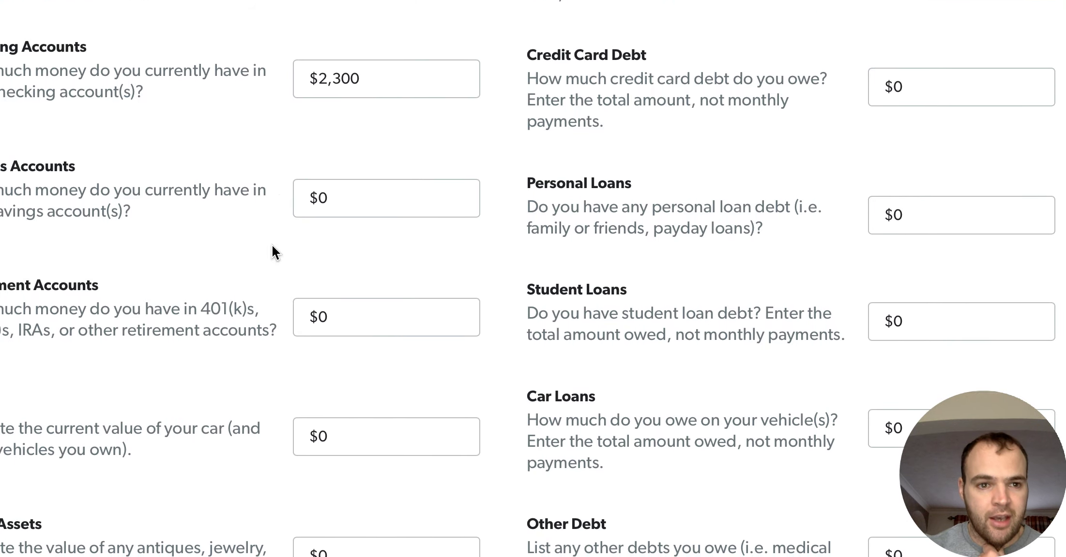
{"action": "left_click", "coordinate": [357, 203]}
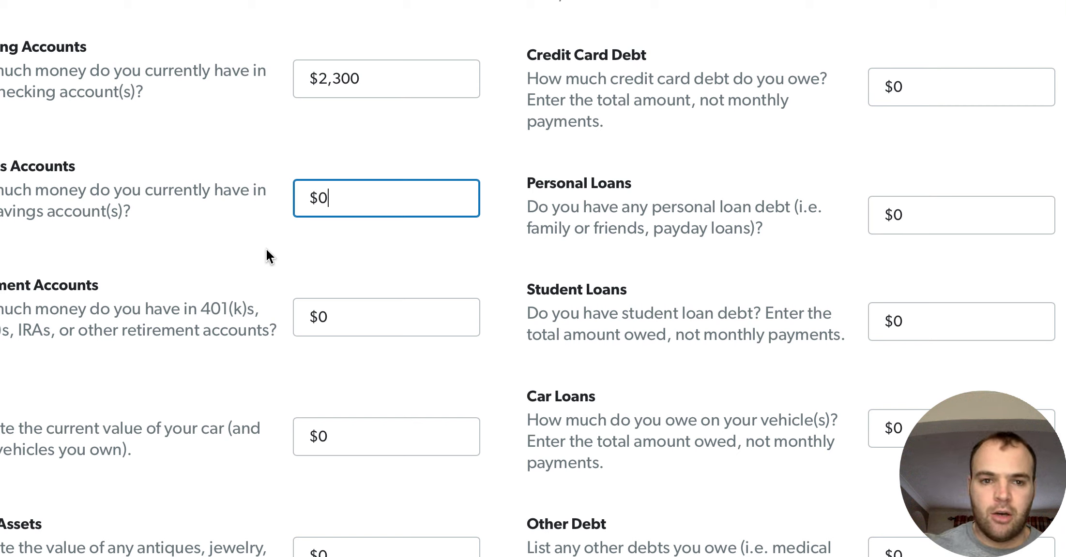
{"action": "key", "text": "BackSpace"}
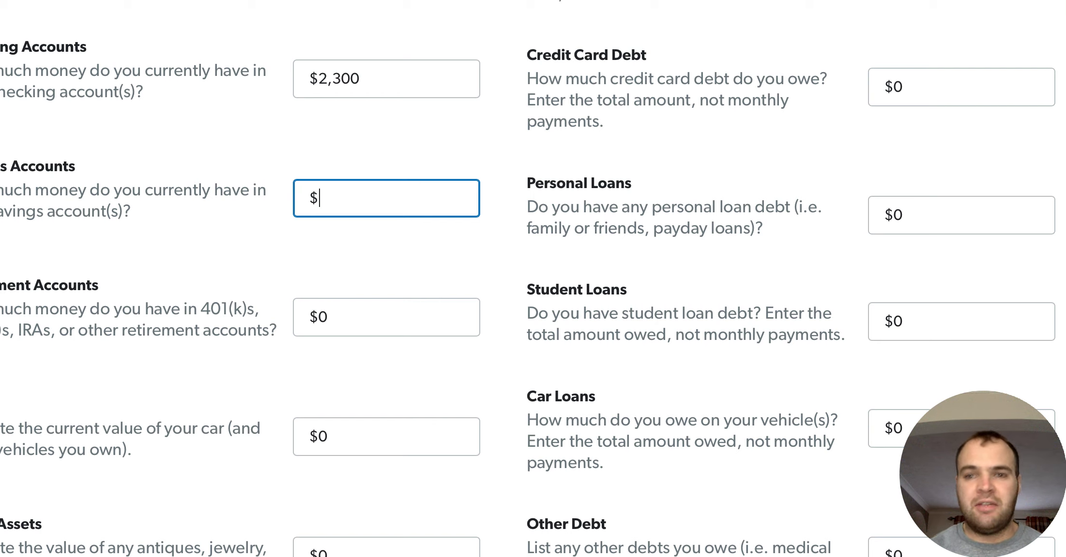
{"action": "scroll", "coordinate": [533, 291], "scroll_direction": "down", "scroll_amount": 1}
{"action": "scroll", "coordinate": [533, 290], "scroll_direction": "down", "scroll_amount": 1}
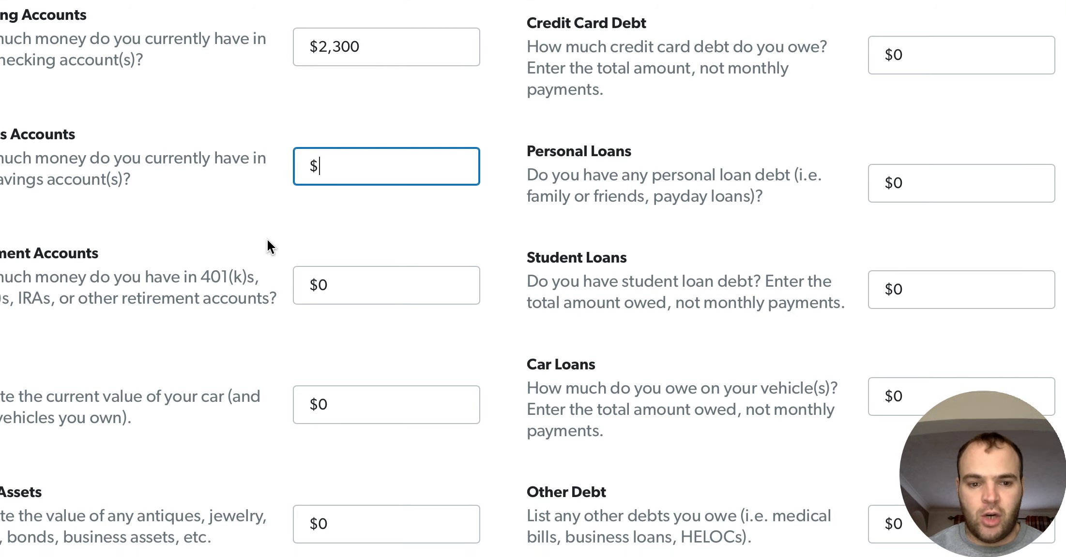
{"action": "type", "text": "4000"}
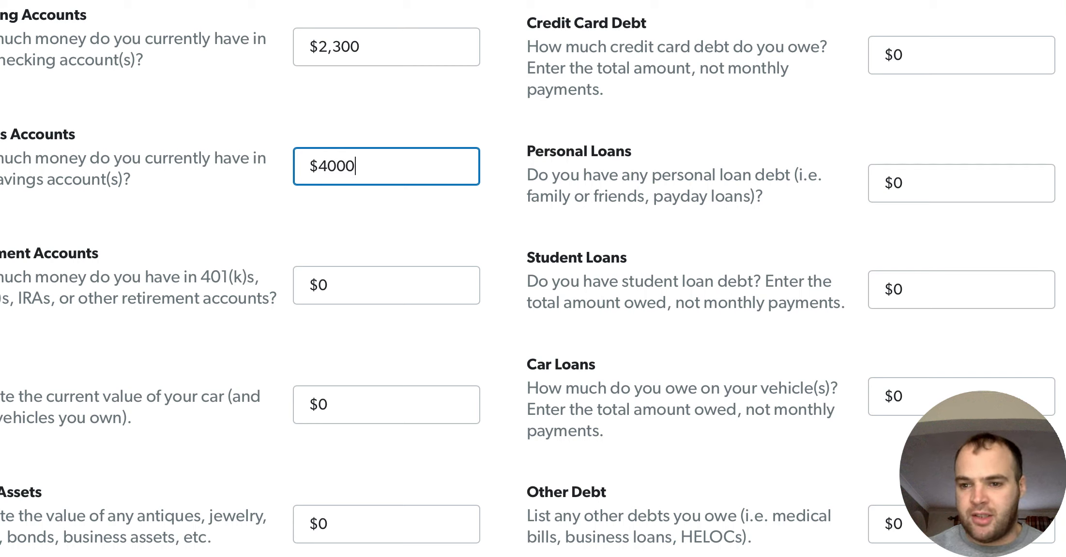
{"action": "left_click", "coordinate": [268, 237]}
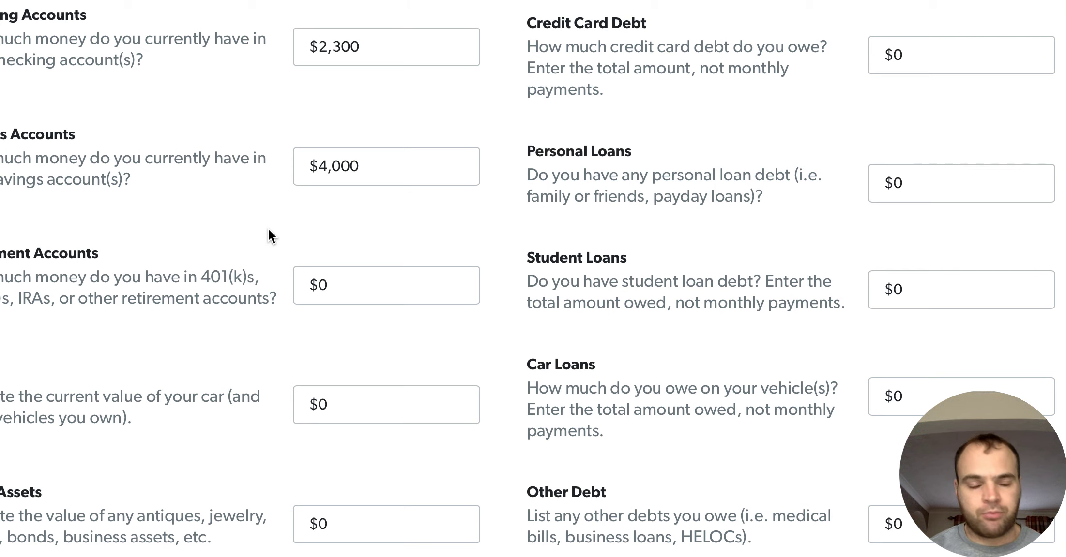
Set the retirement accounts amount to $6,000 in the asset list
{"action": "scroll", "coordinate": [270, 227], "scroll_direction": "up", "scroll_amount": 1}
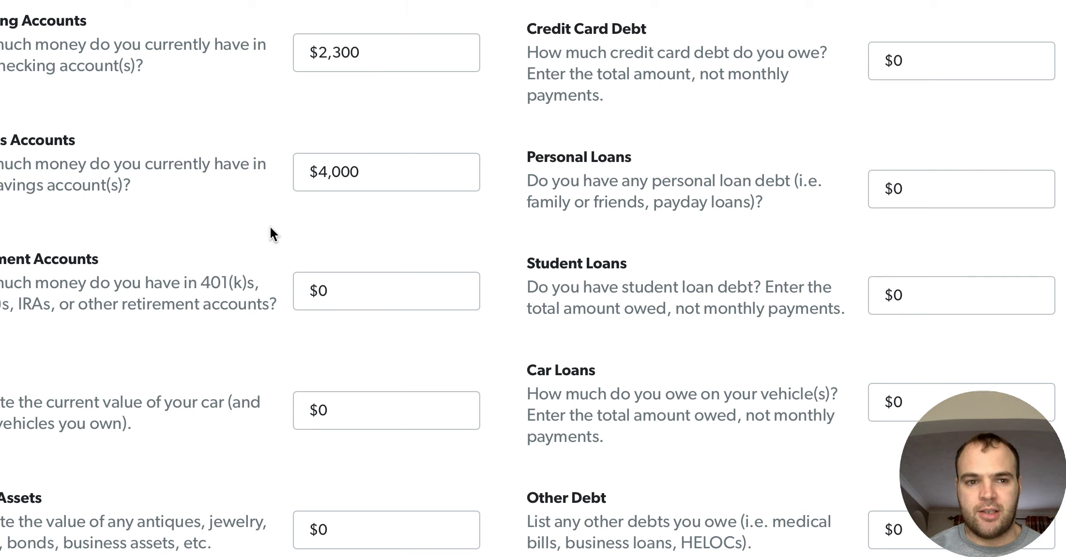
{"action": "scroll", "coordinate": [270, 228], "scroll_direction": "up", "scroll_amount": 1}
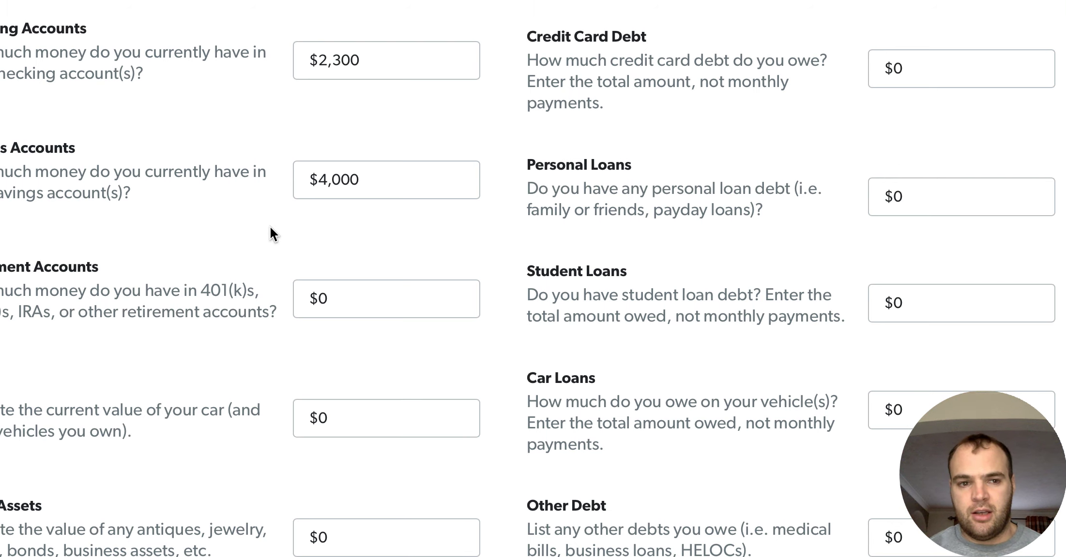
{"action": "scroll", "coordinate": [270, 227], "scroll_direction": "down", "scroll_amount": 1}
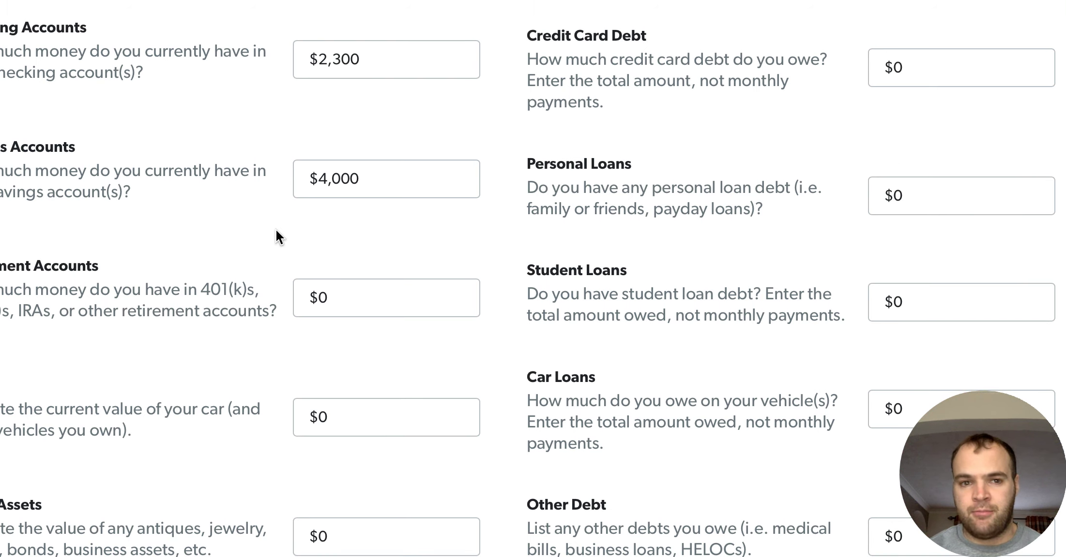
{"action": "scroll", "coordinate": [275, 234], "scroll_direction": "left", "scroll_amount": 3}
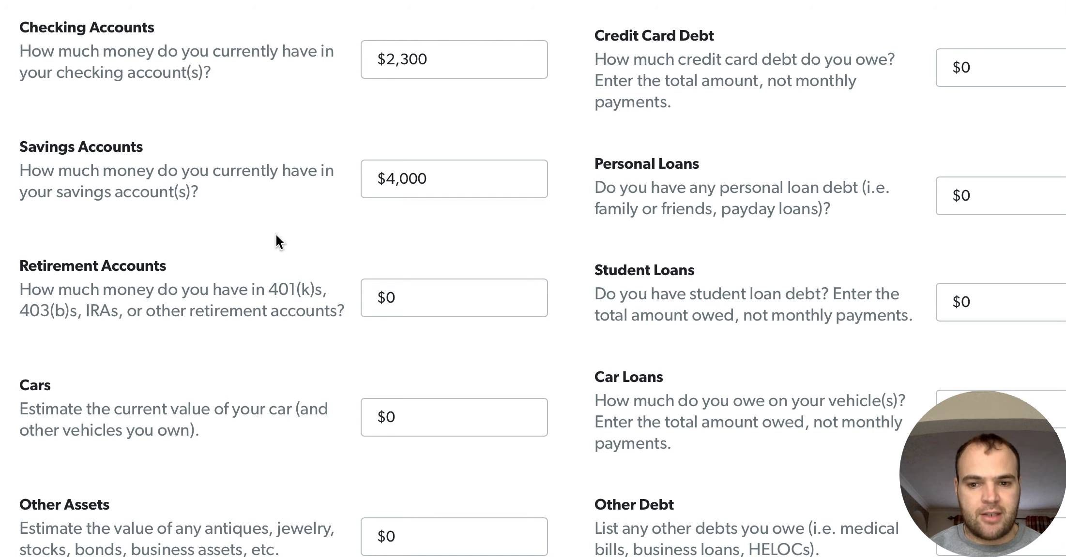
{"action": "scroll", "coordinate": [275, 234], "scroll_direction": "right", "scroll_amount": 3}
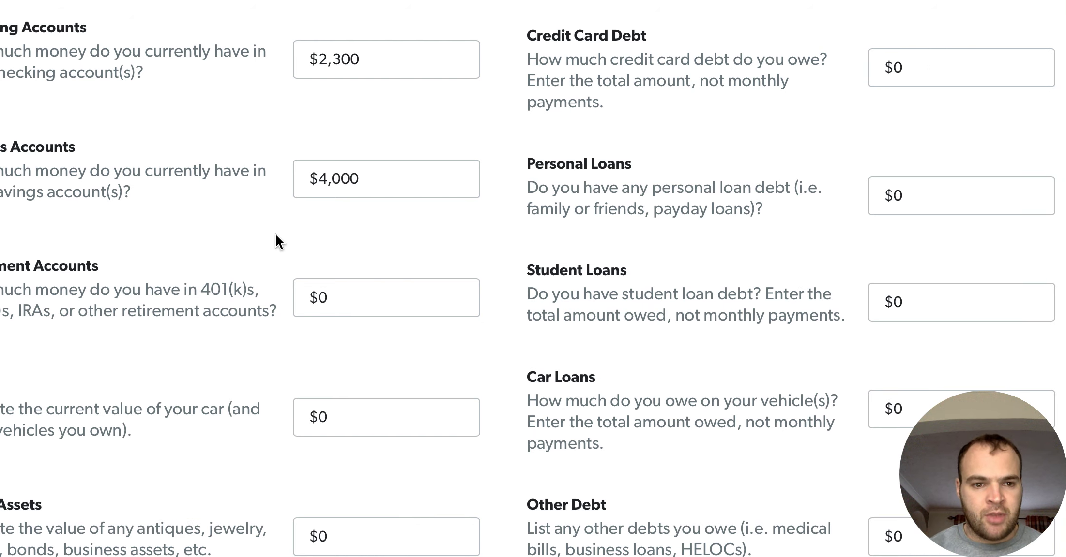
{"action": "left_click", "coordinate": [329, 290]}
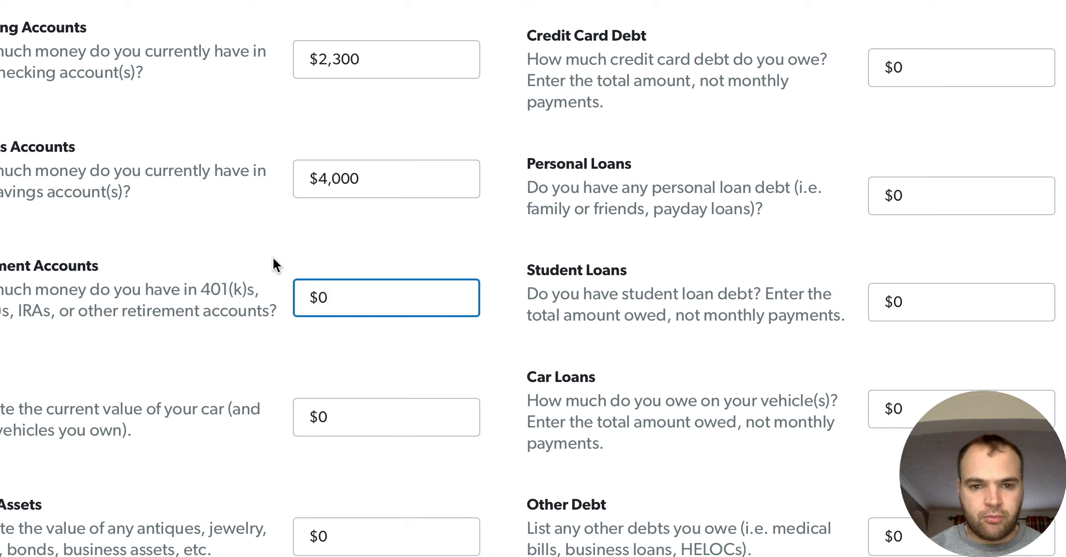
{"action": "key", "text": "BackSpace"}
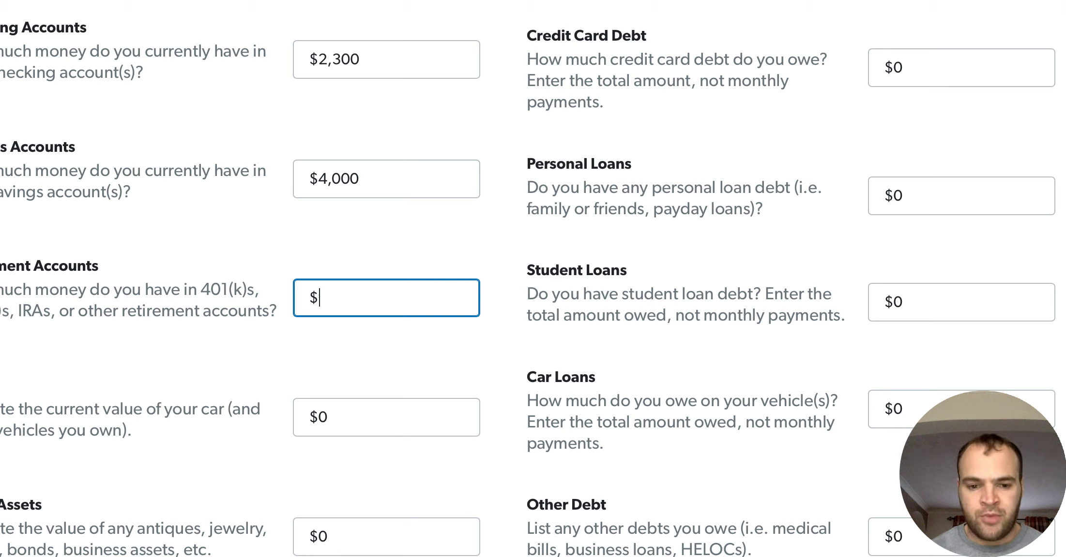
{"action": "type", "text": "6000"}
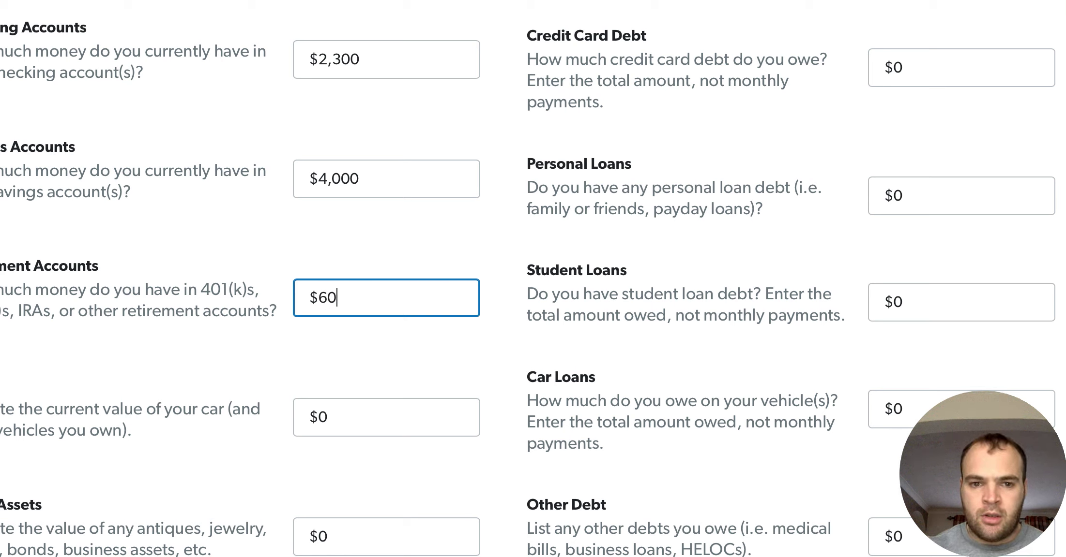
{"action": "left_click", "coordinate": [276, 258]}
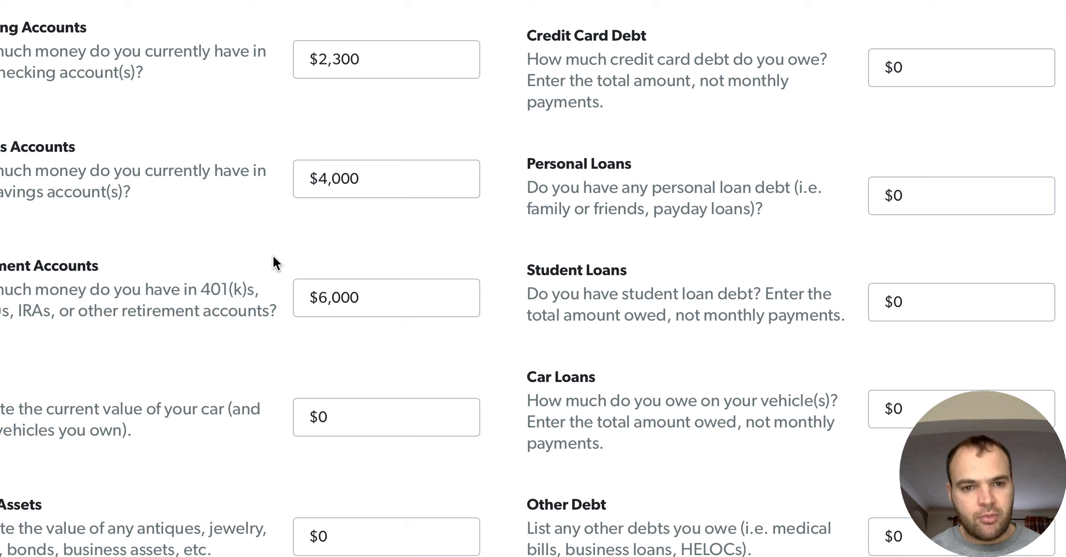
Set the current value of cars to $6,000 in the asset list
{"action": "scroll", "coordinate": [274, 254], "scroll_direction": "down", "scroll_amount": 1}
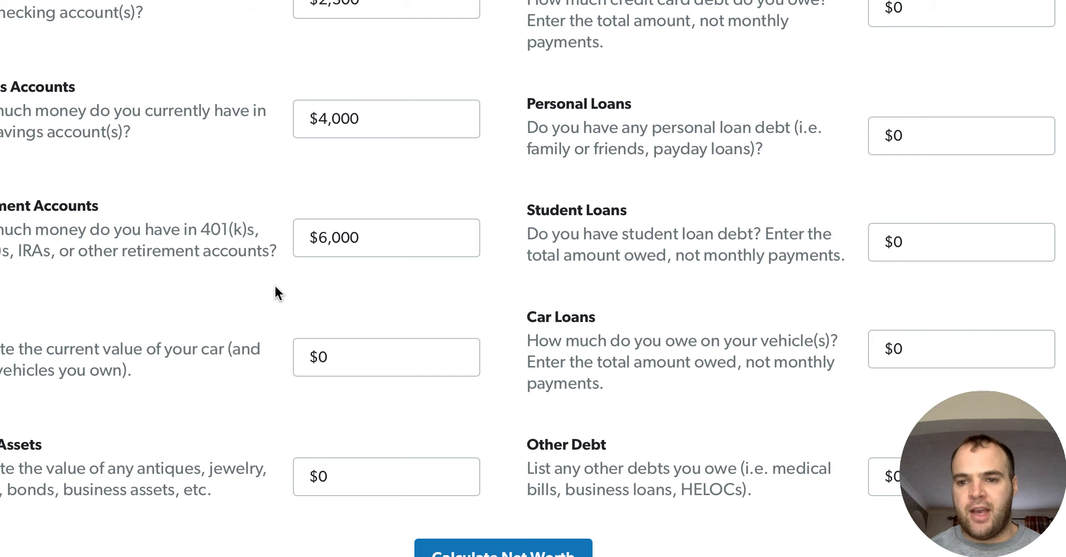
{"action": "scroll", "coordinate": [275, 291], "scroll_direction": "down", "scroll_amount": 1}
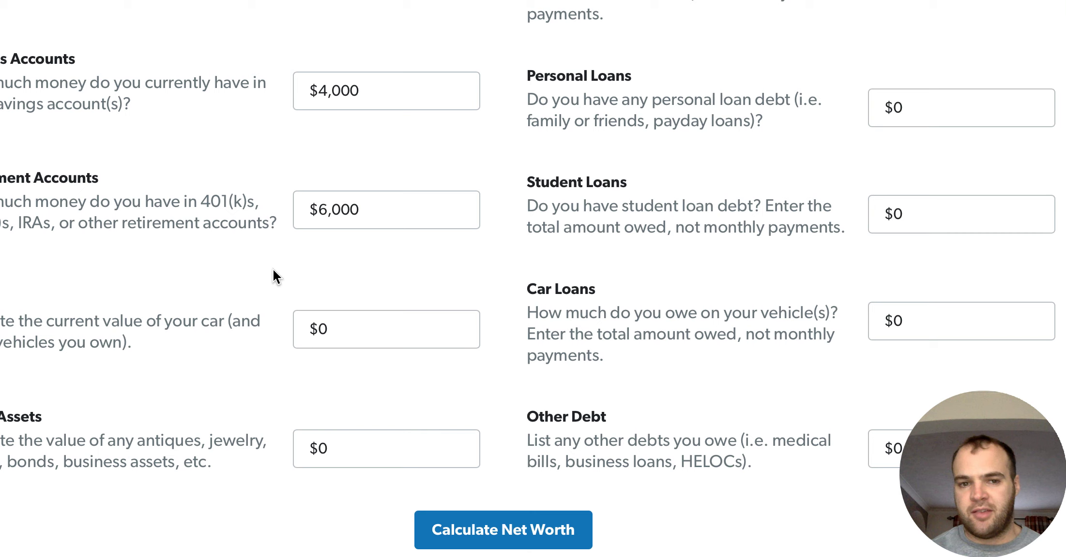
{"action": "scroll", "coordinate": [275, 271], "scroll_direction": "down", "scroll_amount": 1}
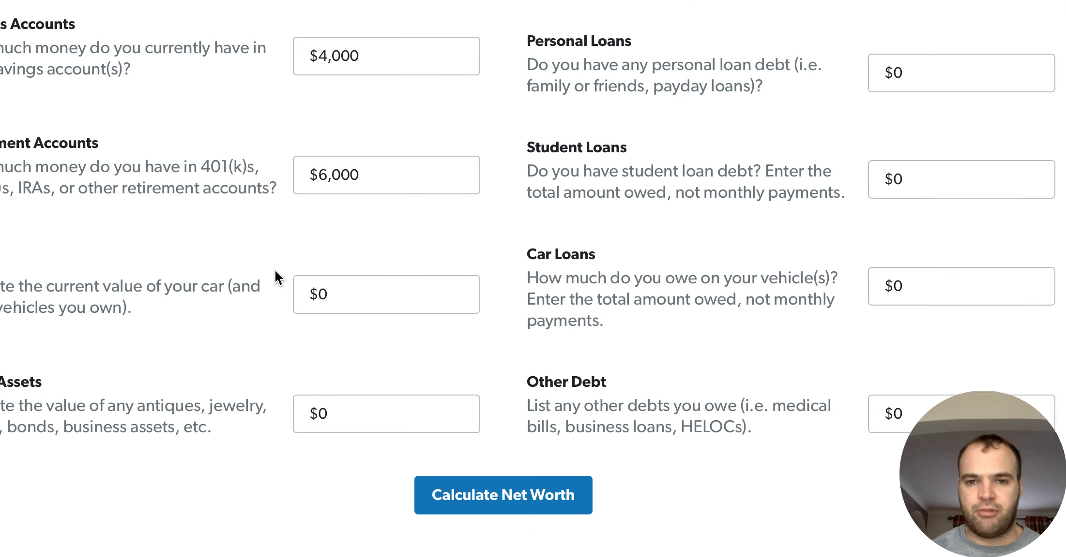
{"action": "scroll", "coordinate": [275, 271], "scroll_direction": "left", "scroll_amount": 4}
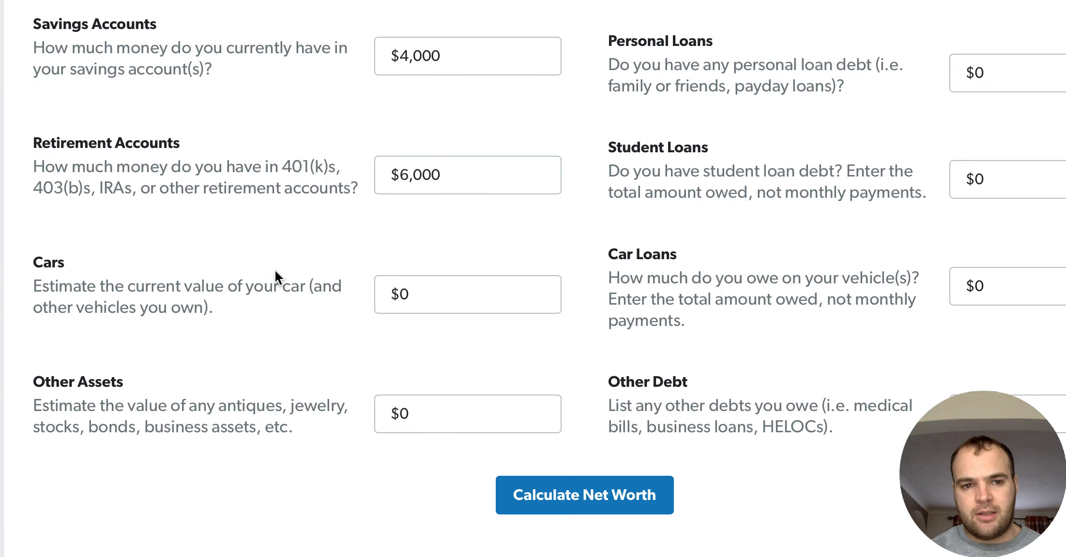
{"action": "scroll", "coordinate": [275, 270], "scroll_direction": "right", "scroll_amount": 4}
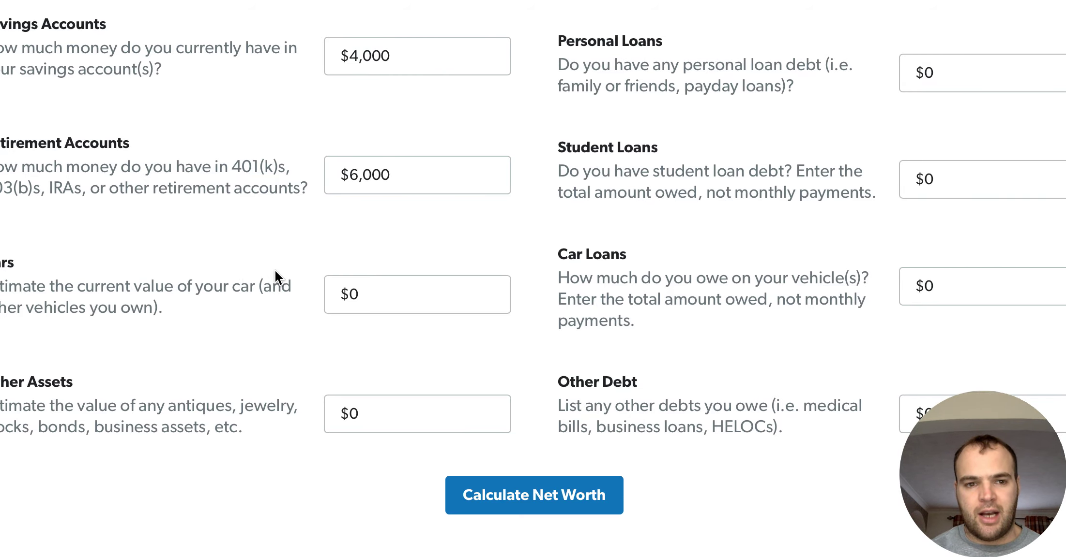
{"action": "left_click", "coordinate": [334, 283]}
{"action": "key", "text": "BackSpace"}
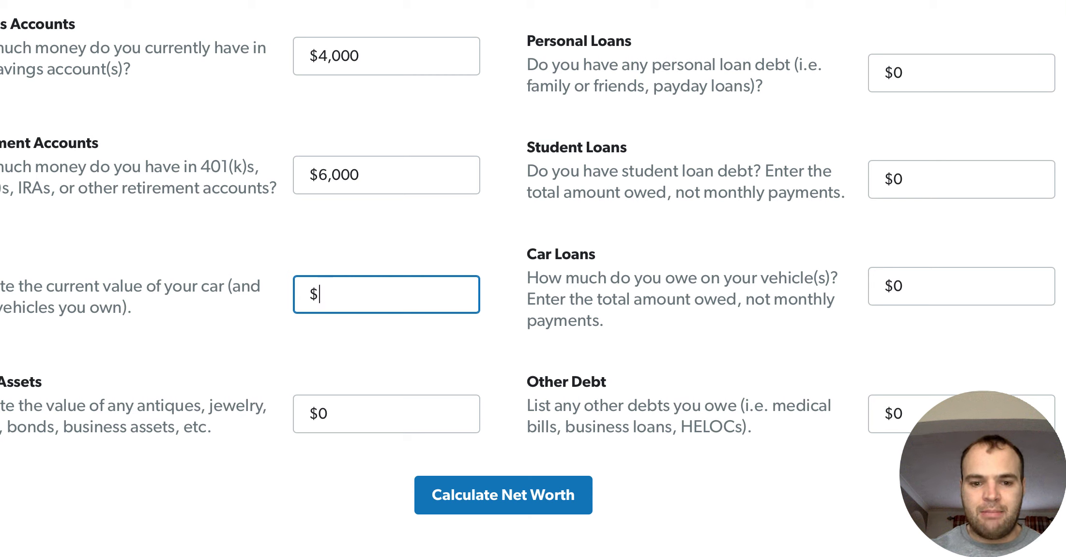
{"action": "type", "text": "6000"}
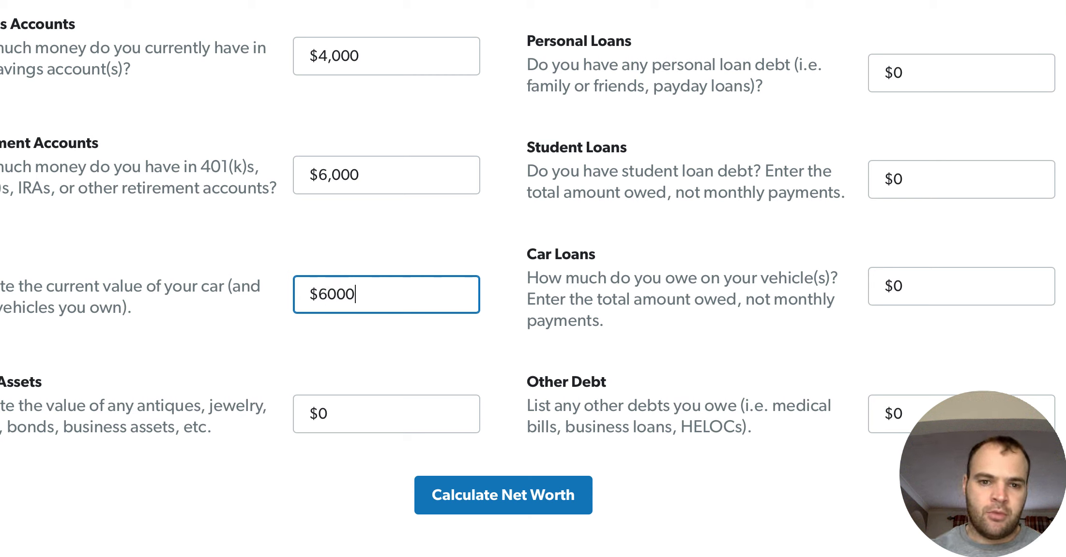
{"action": "left_click", "coordinate": [273, 232]}
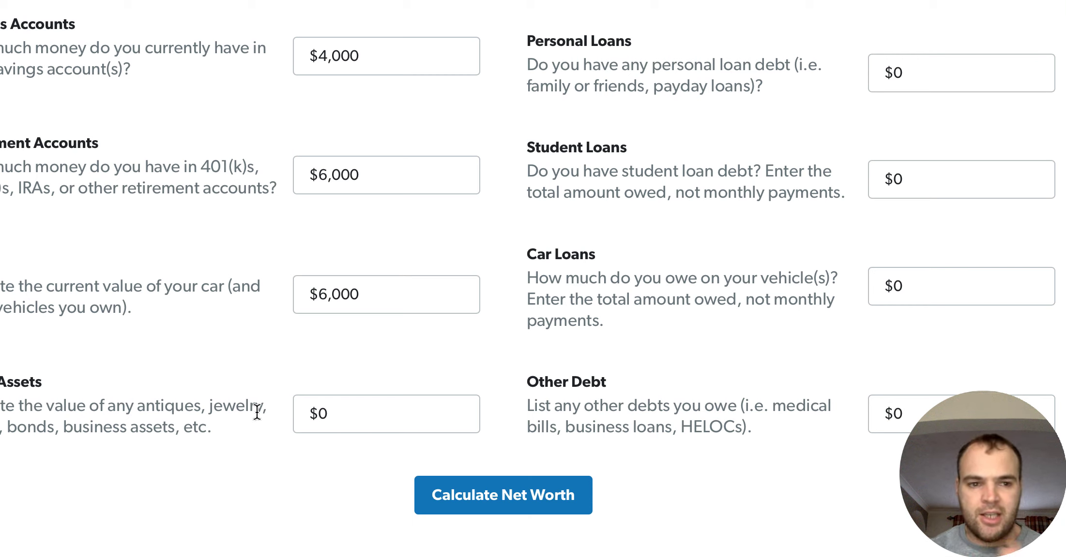
Set the other assets value to $13,000 in the asset list
{"action": "left_click", "coordinate": [359, 416]}
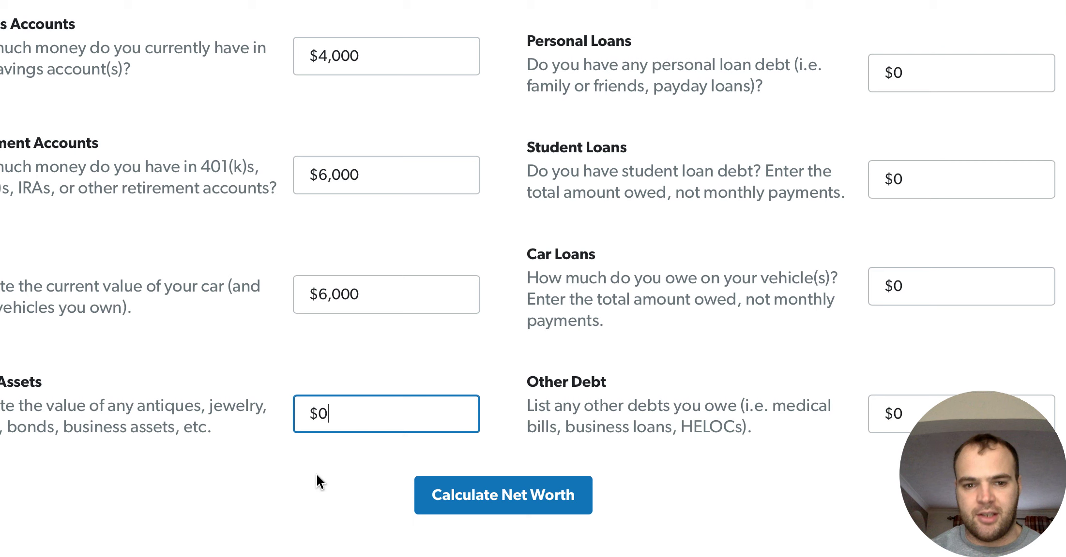
{"action": "key", "text": "BackSpace"}
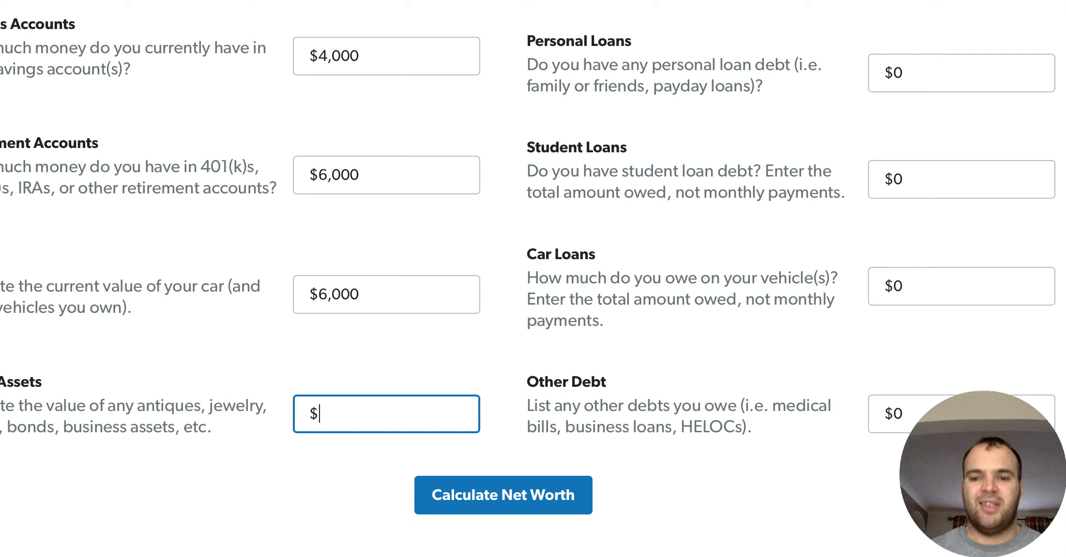
{"action": "type", "text": "13000"}
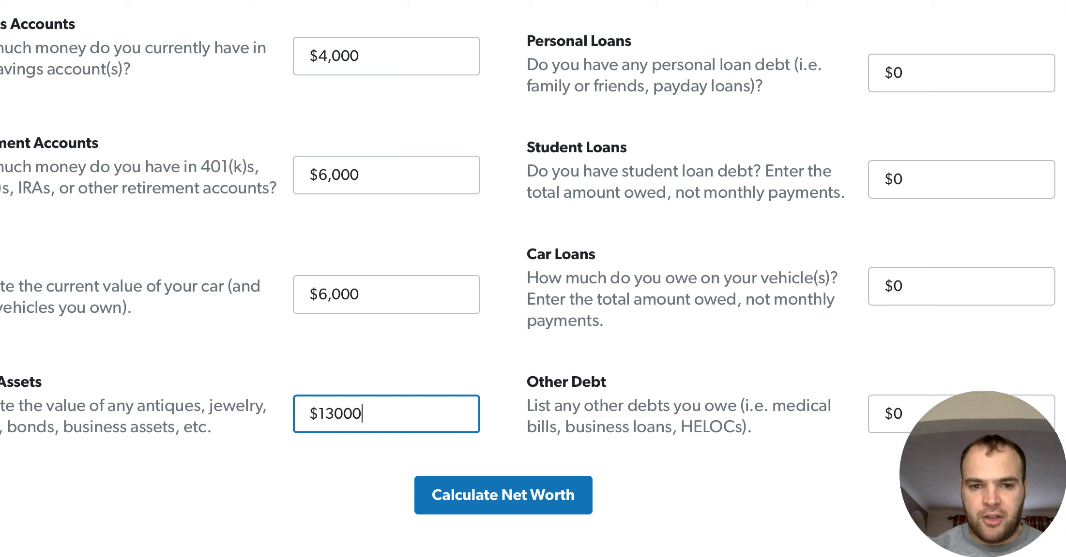
{"action": "left_click", "coordinate": [279, 482]}
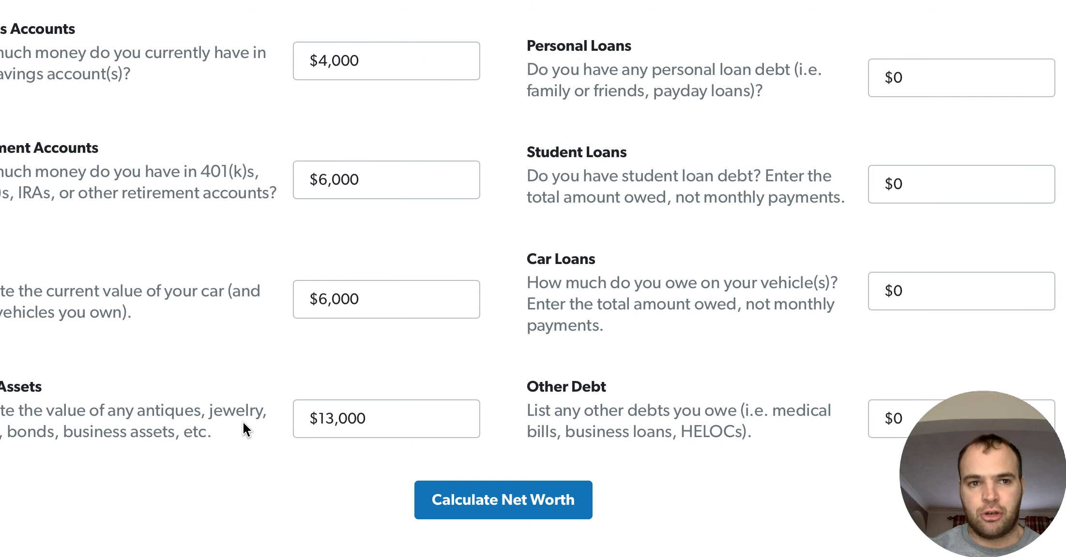
Enter $105,000 as the total still owed on real estate loans under Liabilities
{"action": "scroll", "coordinate": [243, 422], "scroll_direction": "up", "scroll_amount": 3}
{"action": "scroll", "coordinate": [243, 422], "scroll_direction": "up", "scroll_amount": 5}
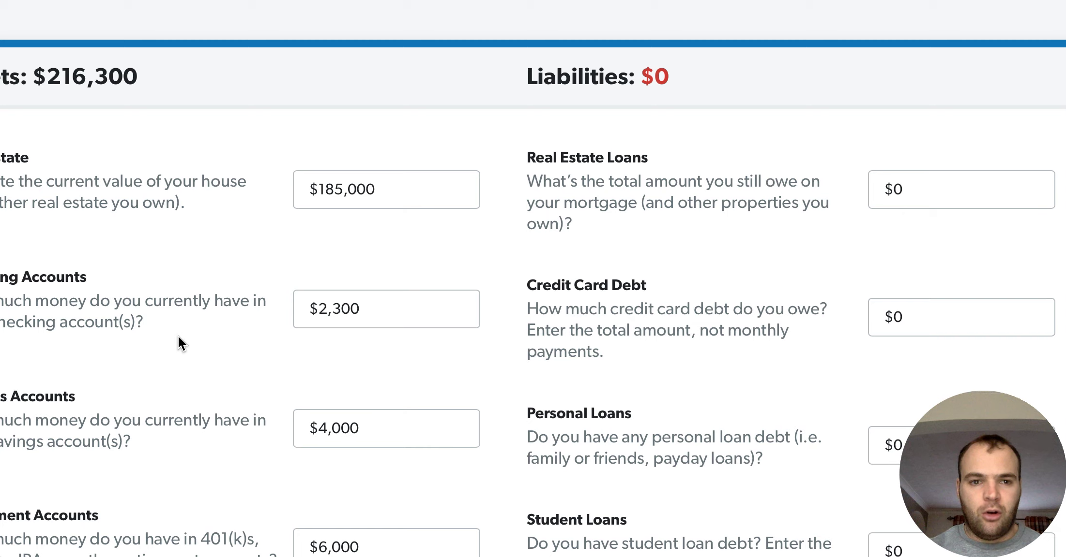
{"action": "scroll", "coordinate": [178, 337], "scroll_direction": "left", "scroll_amount": 3}
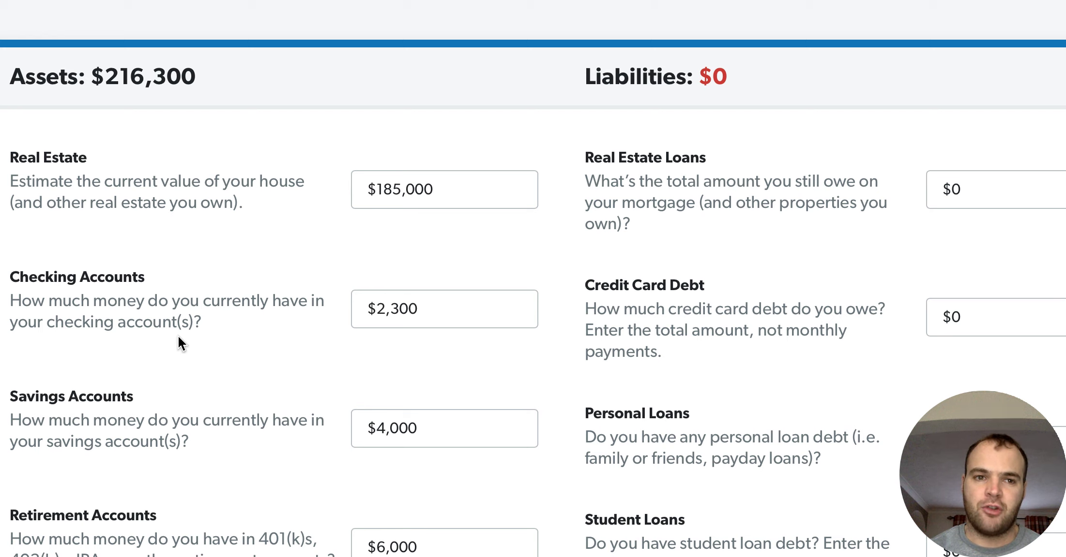
{"action": "scroll", "coordinate": [178, 336], "scroll_direction": "right", "scroll_amount": 1}
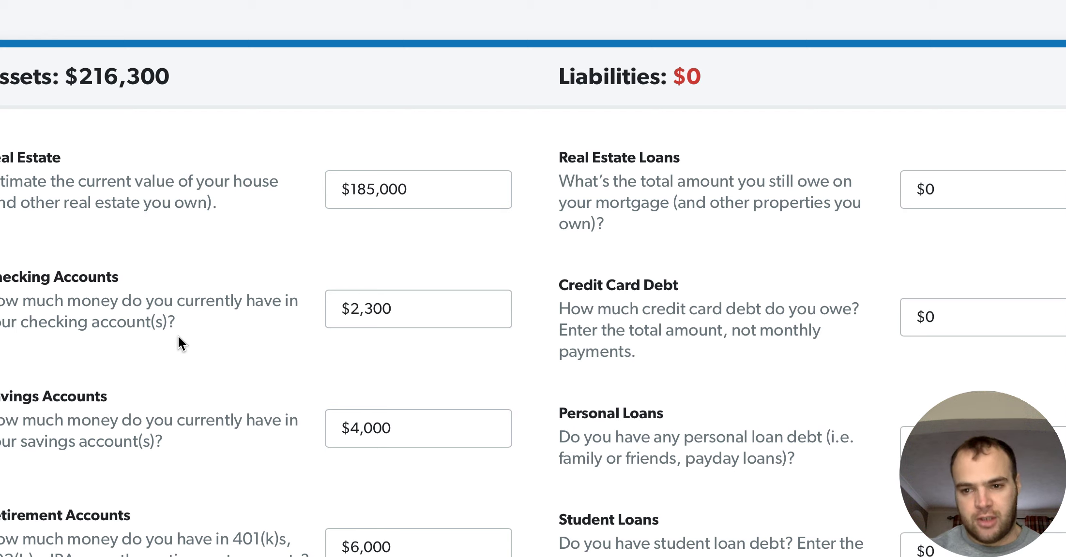
{"action": "scroll", "coordinate": [178, 336], "scroll_direction": "right", "scroll_amount": 1}
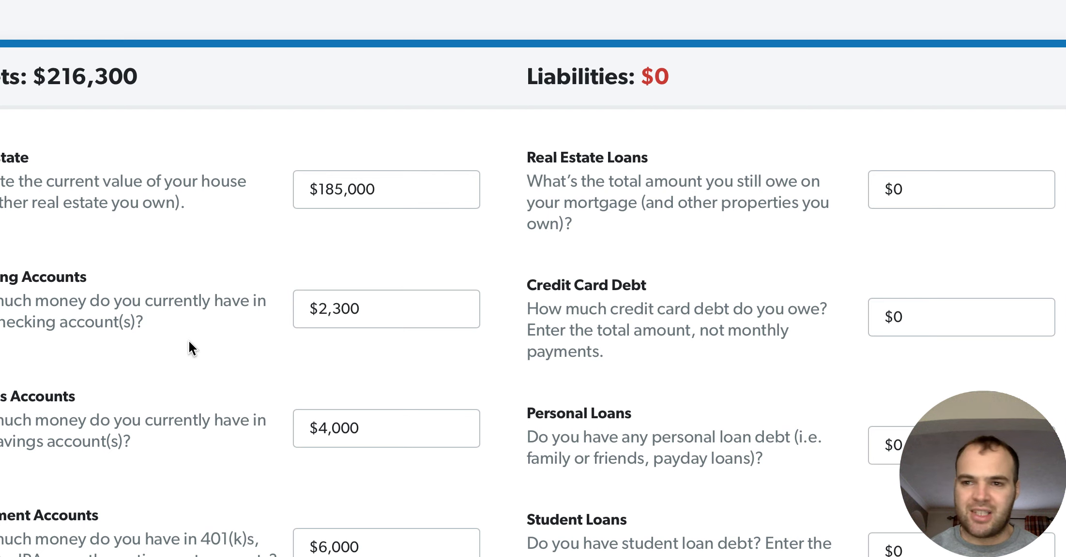
{"action": "scroll", "coordinate": [192, 344], "scroll_direction": "down", "scroll_amount": 2}
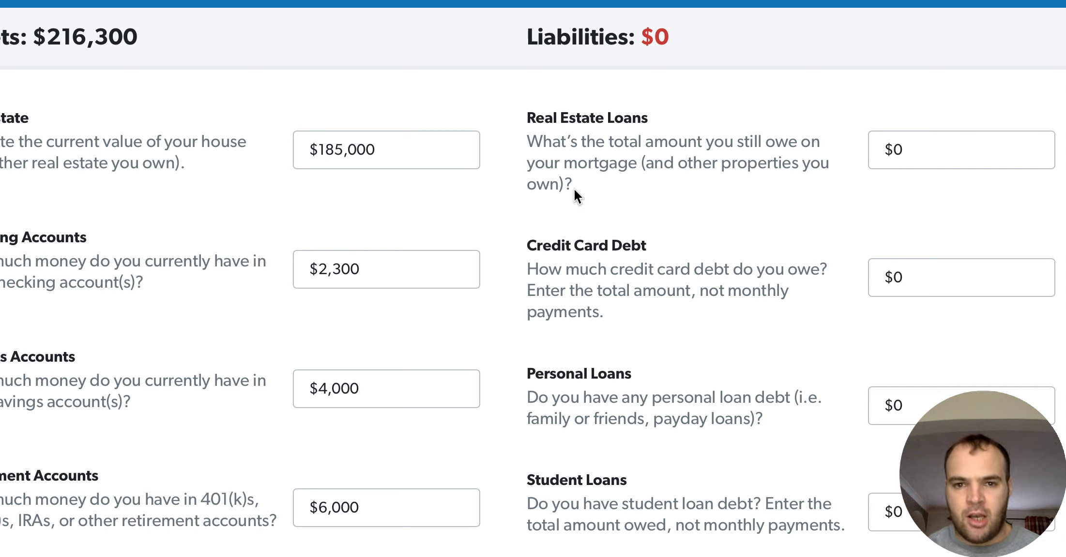
{"action": "left_click", "coordinate": [904, 146]}
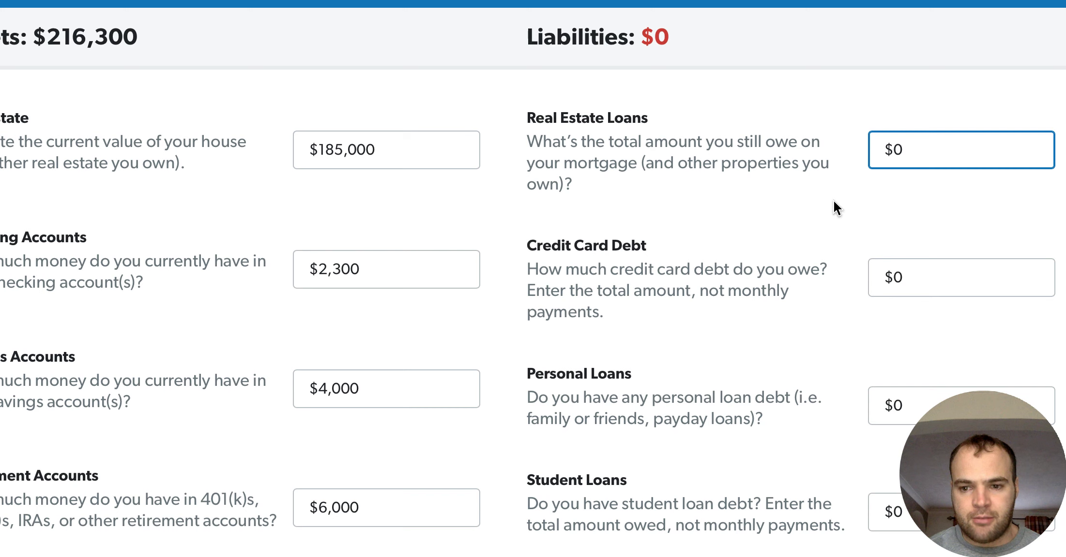
{"action": "key", "text": "BackSpace"}
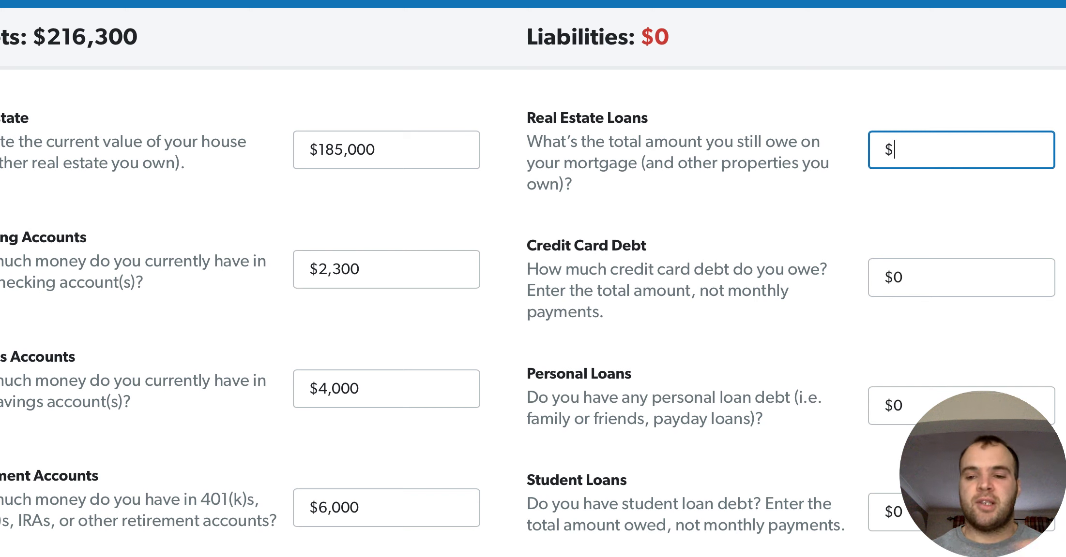
{"action": "type", "text": "105"}
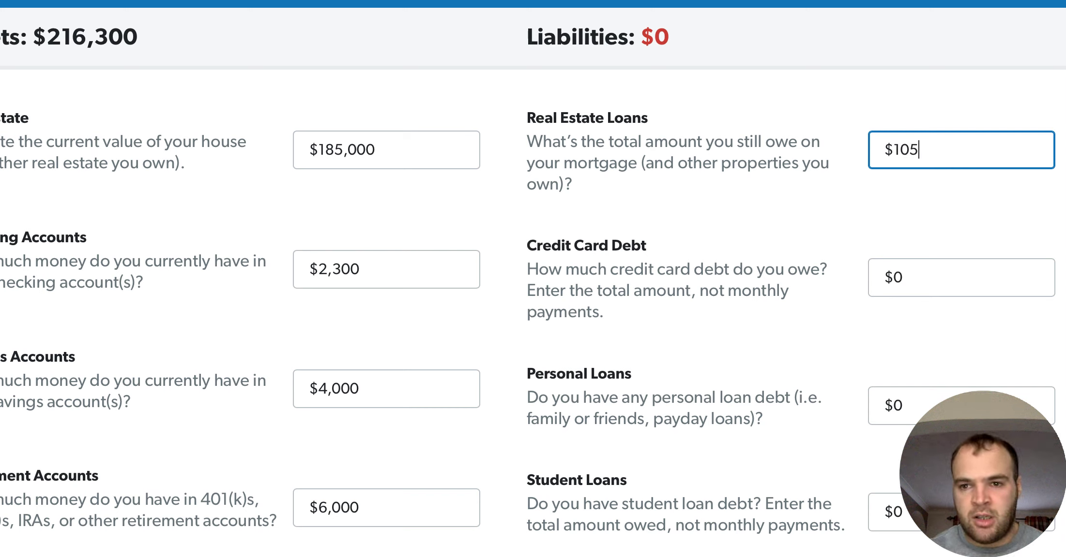
{"action": "type", "text": ",000"}
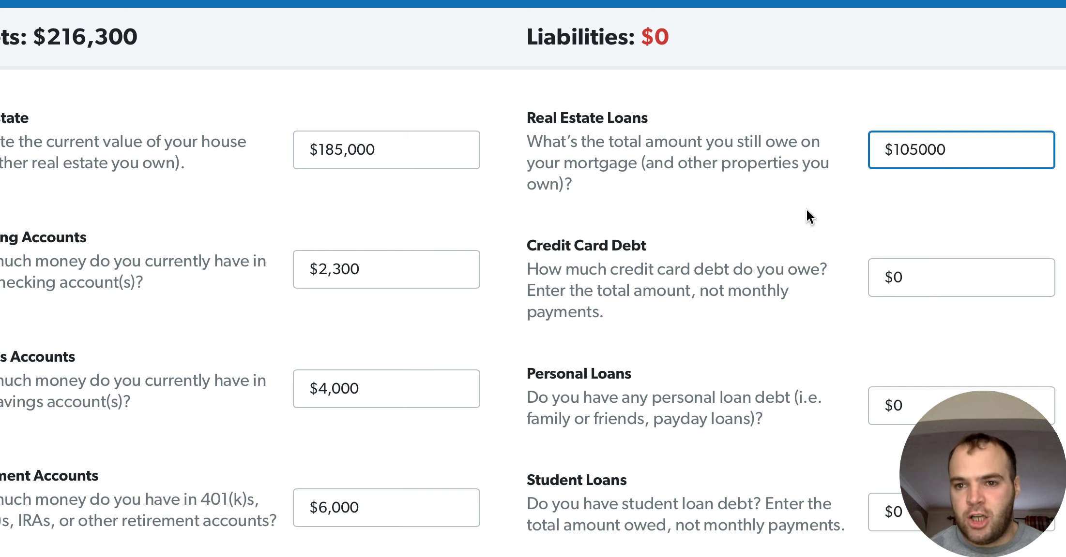
{"action": "left_click", "coordinate": [810, 216]}
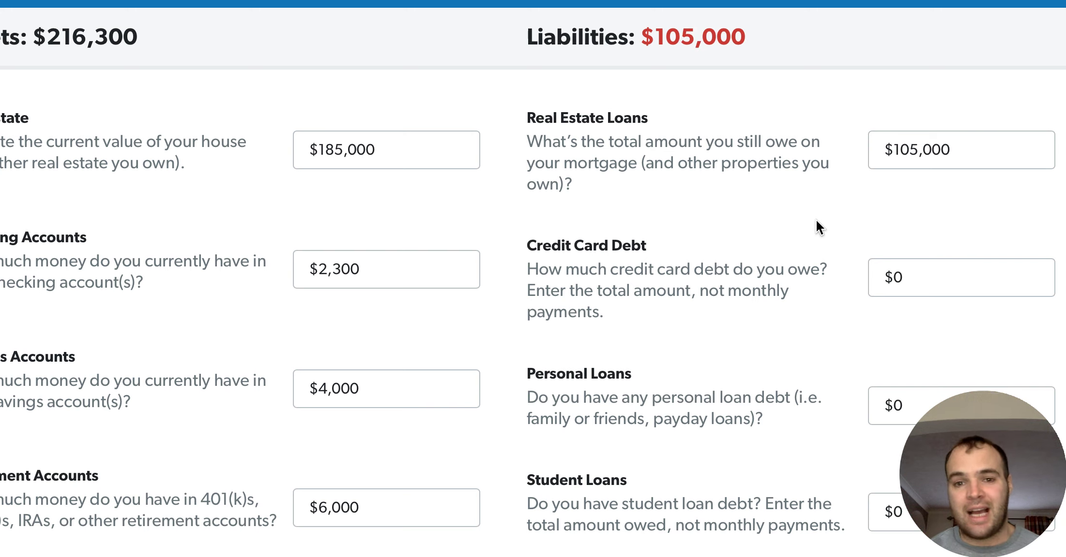
Set the car loans amount to $2,000 in the liabilities list
{"action": "scroll", "coordinate": [815, 220], "scroll_direction": "down", "scroll_amount": 3}
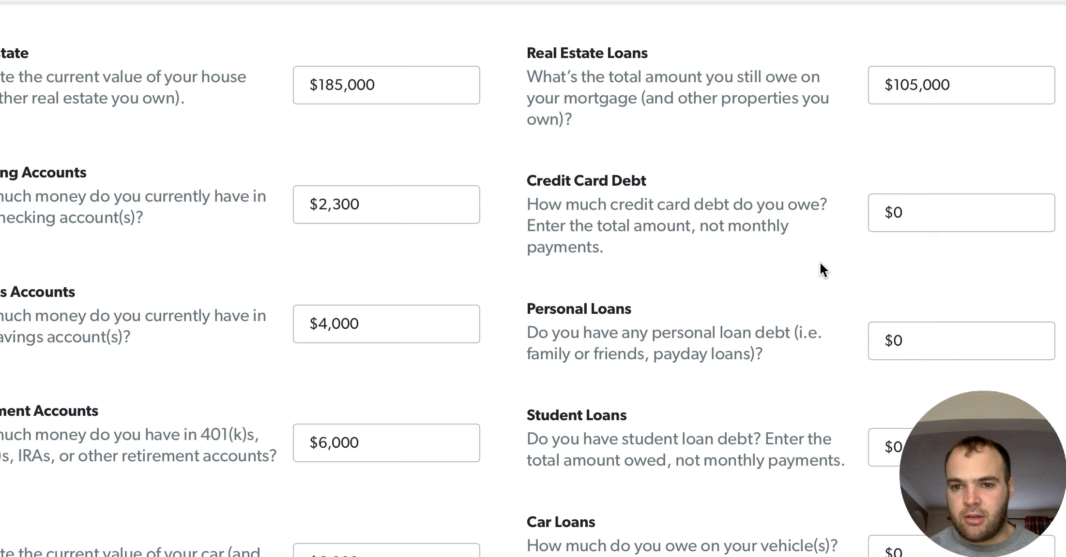
{"action": "scroll", "coordinate": [820, 264], "scroll_direction": "down", "scroll_amount": 2}
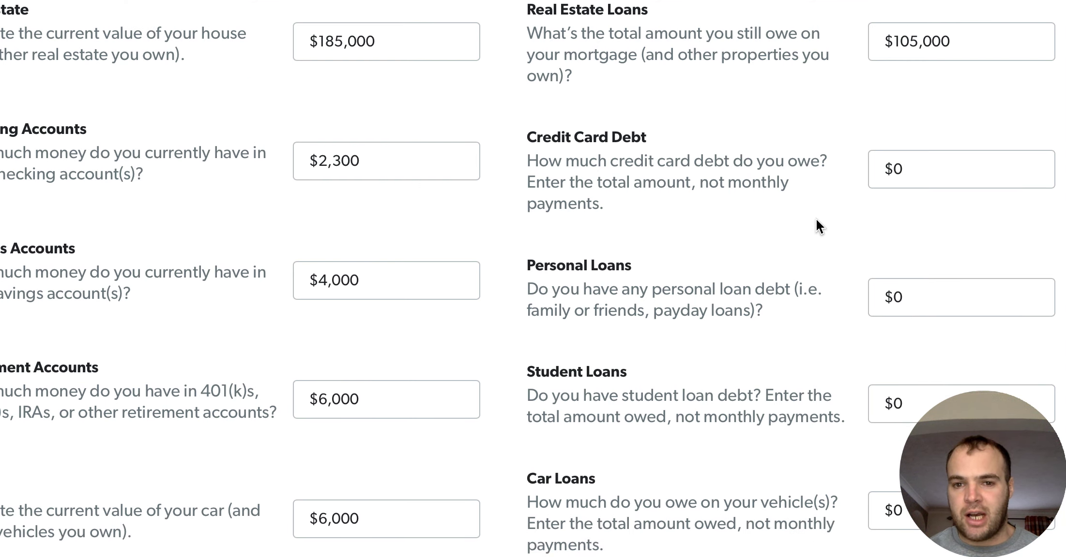
{"action": "scroll", "coordinate": [815, 221], "scroll_direction": "down", "scroll_amount": 3}
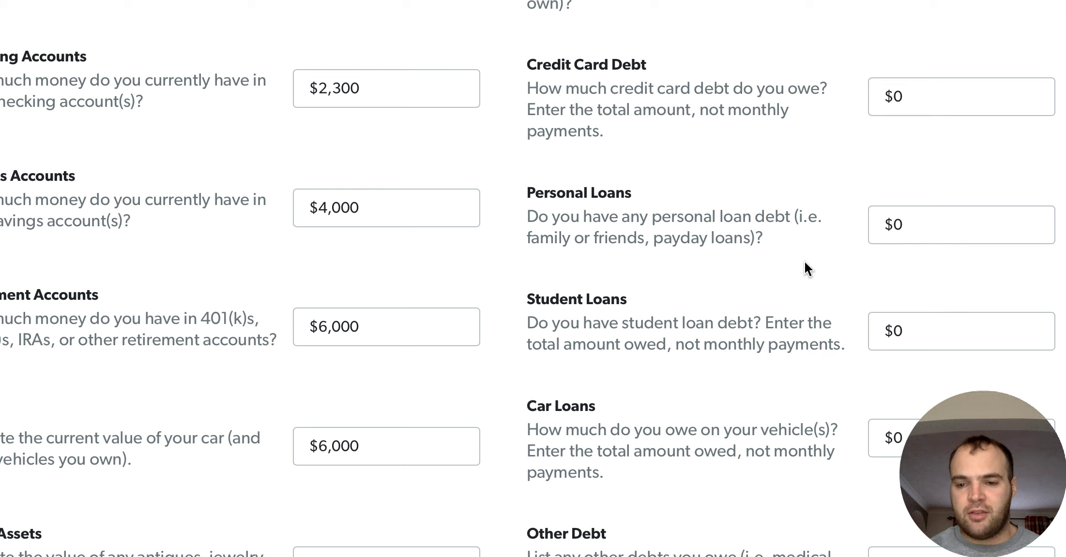
{"action": "scroll", "coordinate": [804, 262], "scroll_direction": "down", "scroll_amount": 3}
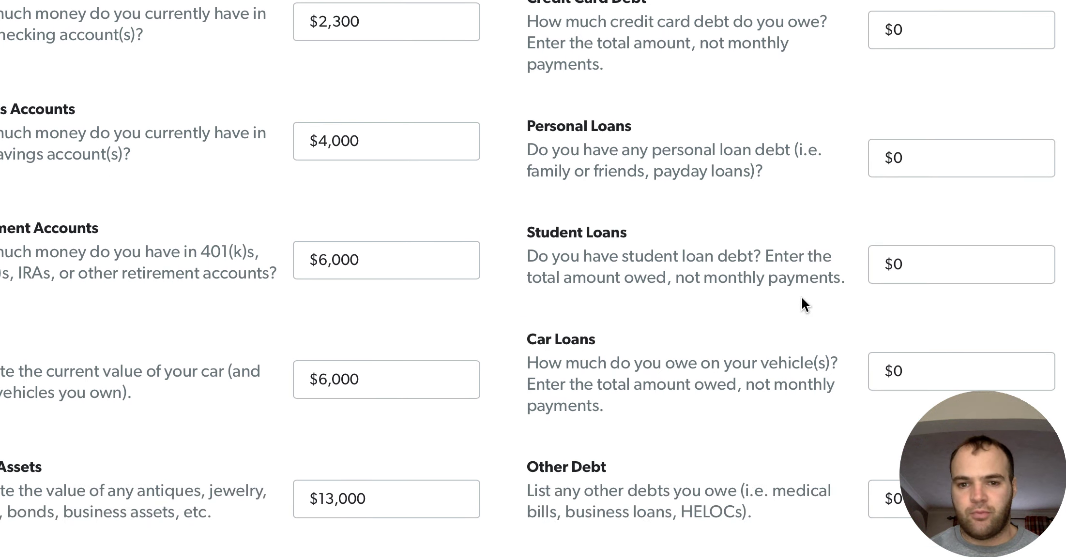
{"action": "scroll", "coordinate": [802, 285], "scroll_direction": "down", "scroll_amount": 3}
{"action": "scroll", "coordinate": [822, 281], "scroll_direction": "down", "scroll_amount": 2}
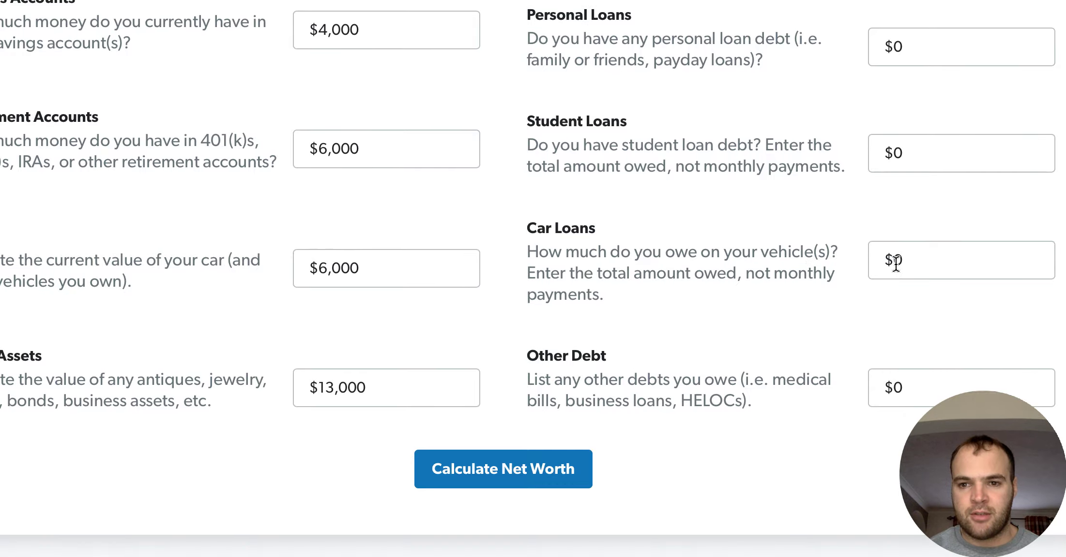
{"action": "left_click", "coordinate": [915, 262]}
{"action": "key", "text": "BackSpace"}
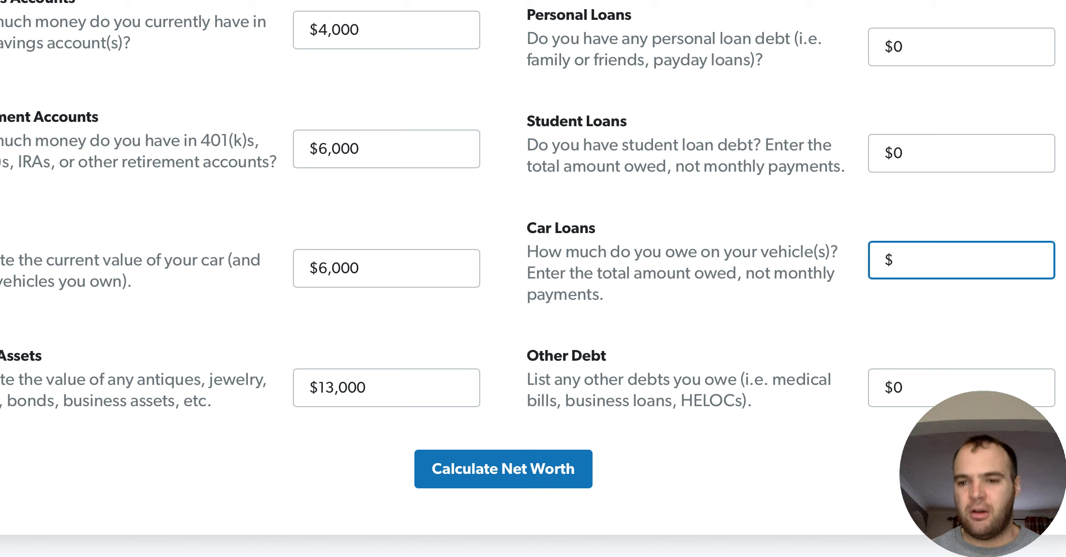
{"action": "type", "text": "2000"}
{"action": "left_click", "coordinate": [844, 328]}
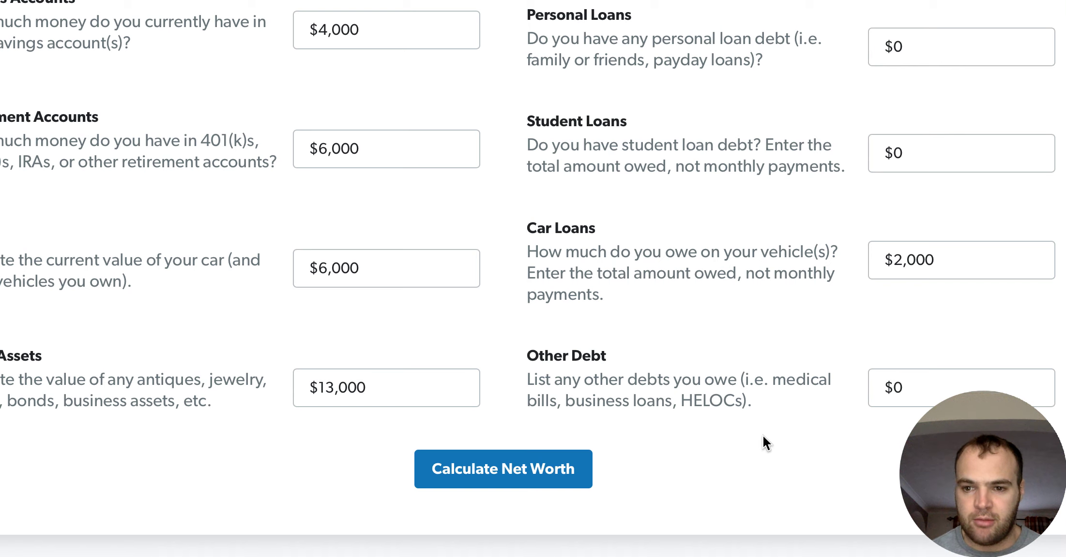
Review the entered assets and liabilities, calculate the net worth and show the result
{"action": "scroll", "coordinate": [763, 437], "scroll_direction": "up", "scroll_amount": 4}
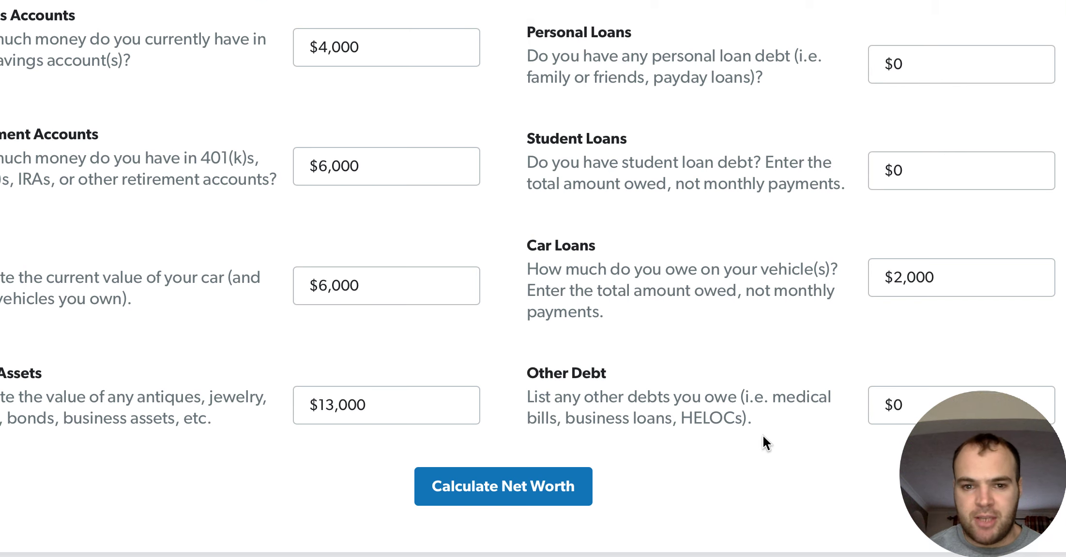
{"action": "scroll", "coordinate": [763, 436], "scroll_direction": "down", "scroll_amount": 1}
{"action": "scroll", "coordinate": [763, 437], "scroll_direction": "up", "scroll_amount": 3}
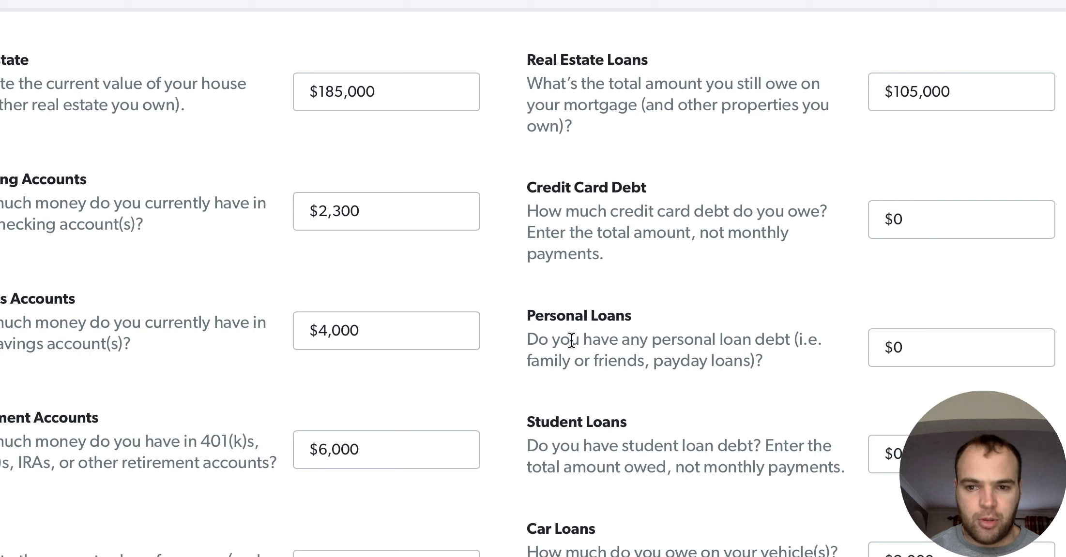
{"action": "scroll", "coordinate": [502, 314], "scroll_direction": "down", "scroll_amount": 2}
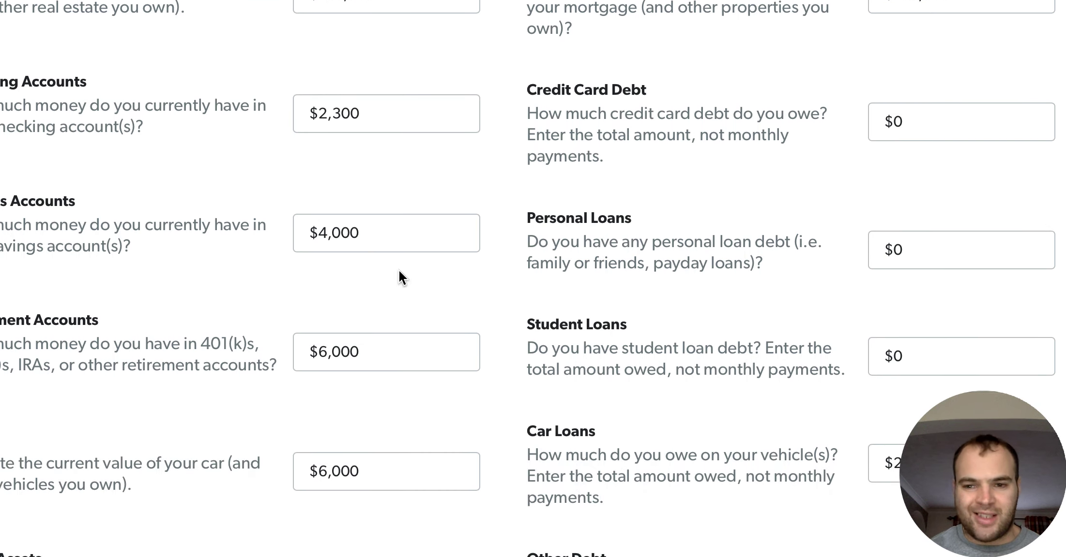
{"action": "scroll", "coordinate": [511, 256], "scroll_direction": "down", "scroll_amount": 2}
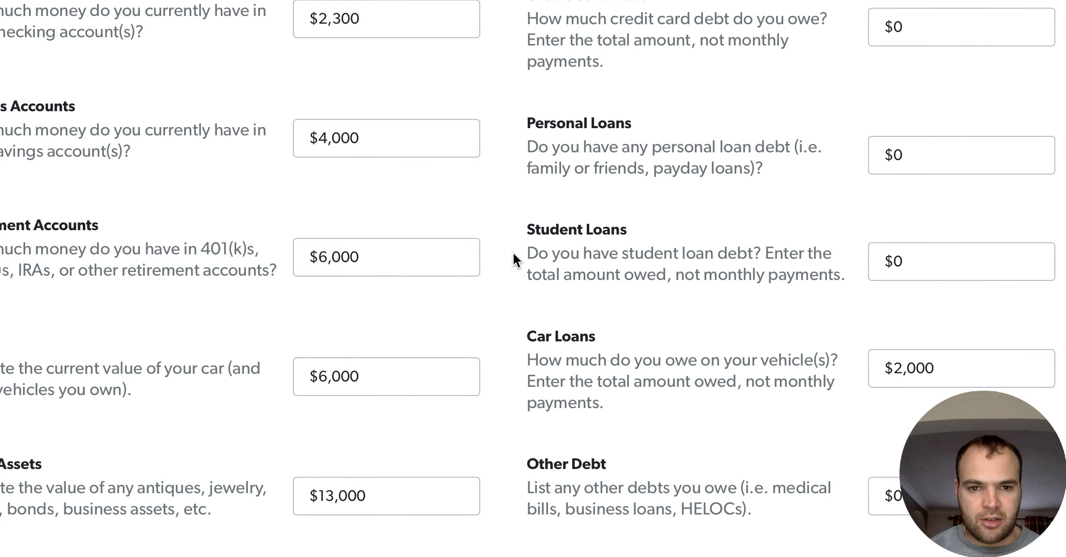
{"action": "scroll", "coordinate": [513, 254], "scroll_direction": "down", "scroll_amount": 1}
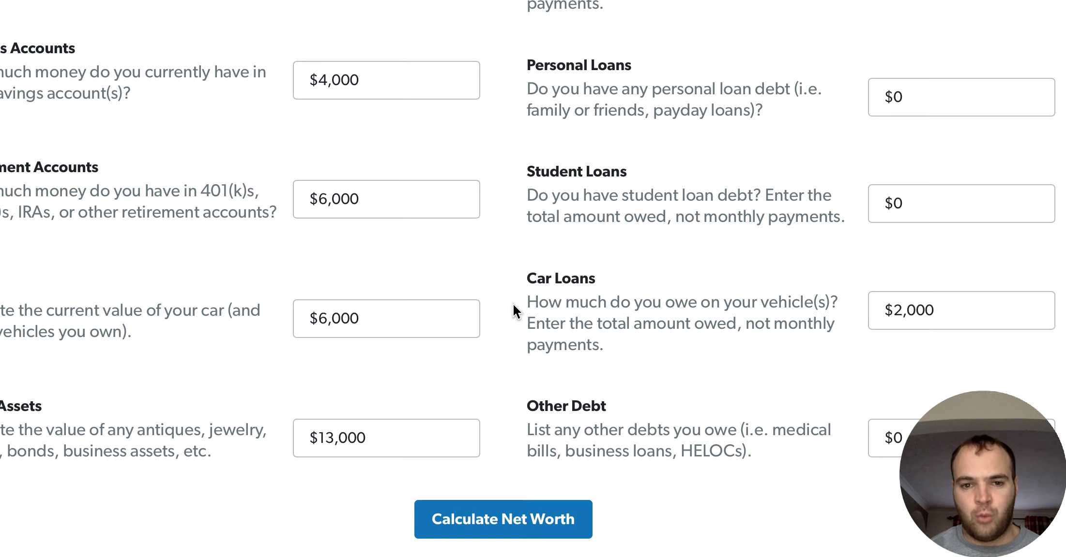
{"action": "scroll", "coordinate": [513, 305], "scroll_direction": "down", "scroll_amount": 1}
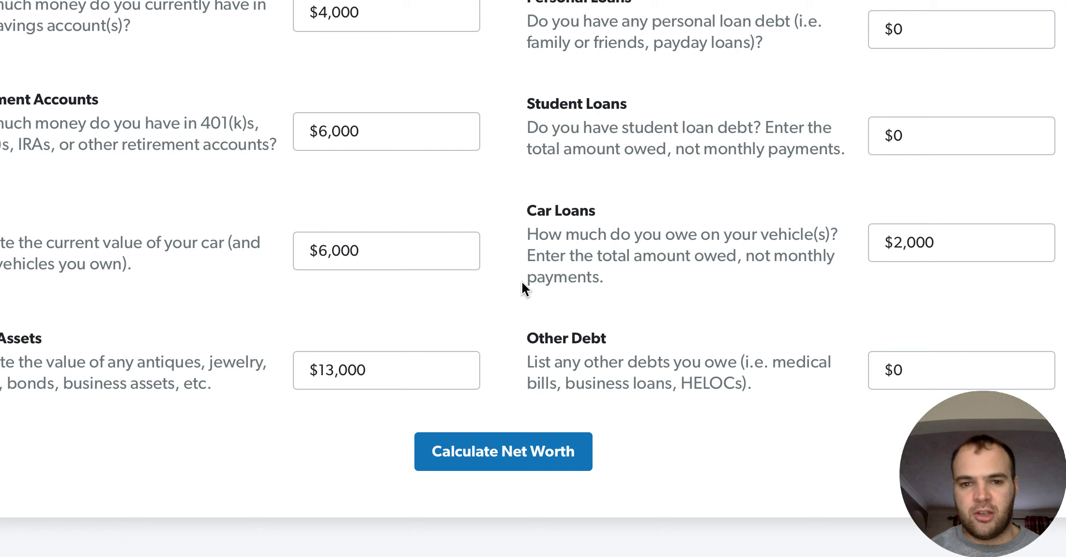
{"action": "scroll", "coordinate": [516, 281], "scroll_direction": "down", "scroll_amount": 1}
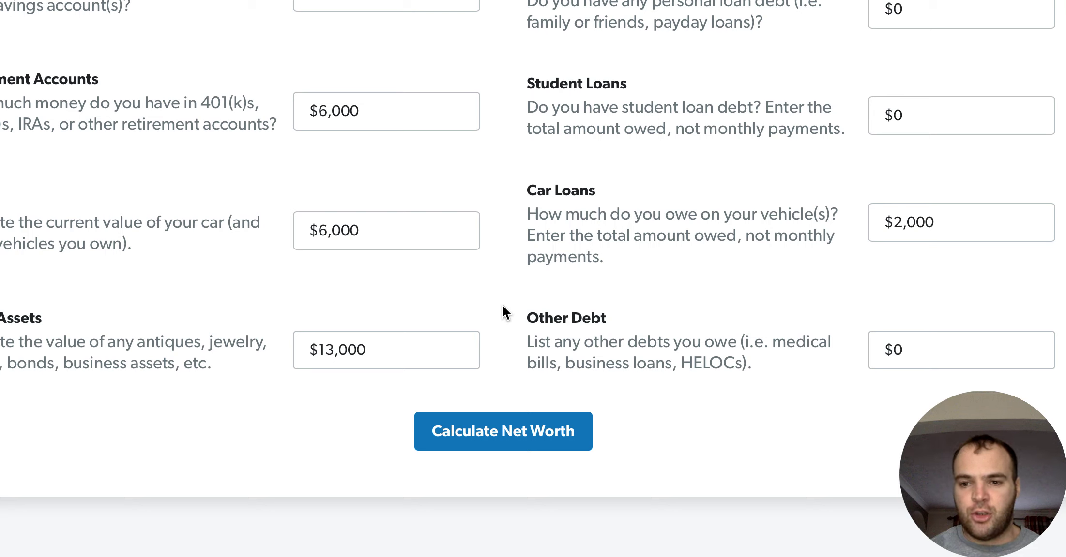
{"action": "left_click", "coordinate": [526, 430]}
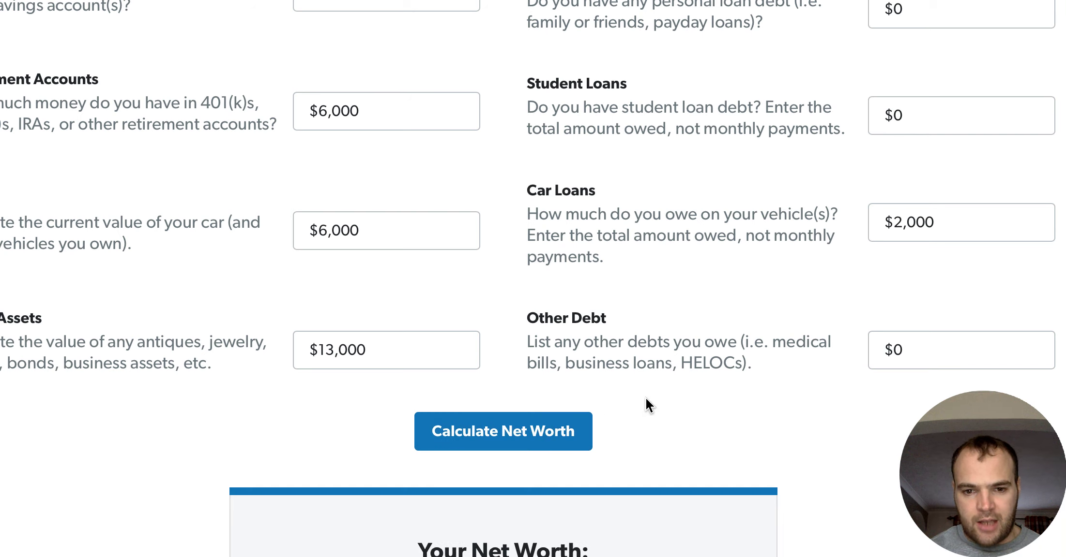
{"action": "scroll", "coordinate": [651, 399], "scroll_direction": "down", "scroll_amount": 1}
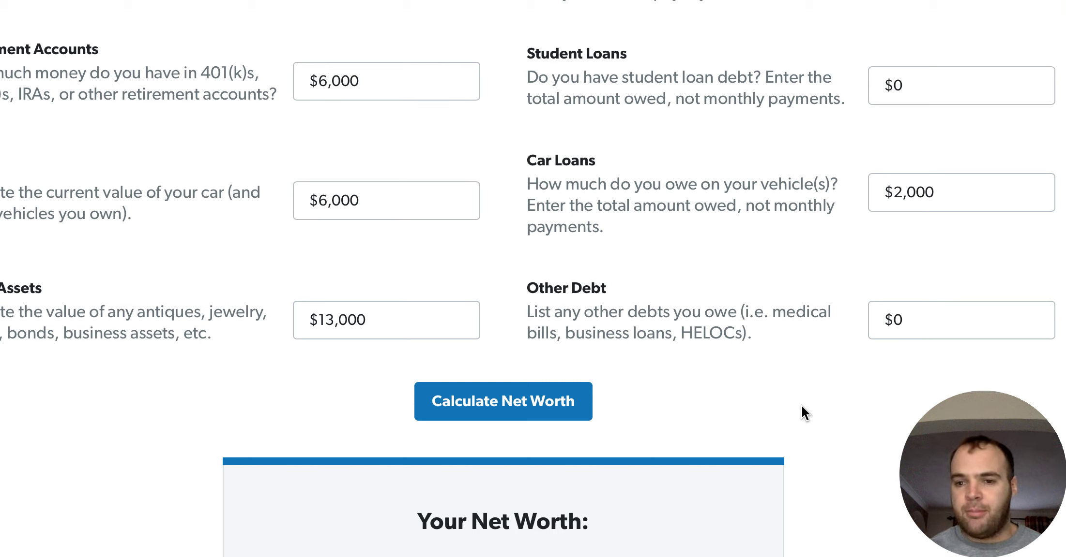
{"action": "scroll", "coordinate": [802, 406], "scroll_direction": "down", "scroll_amount": 5}
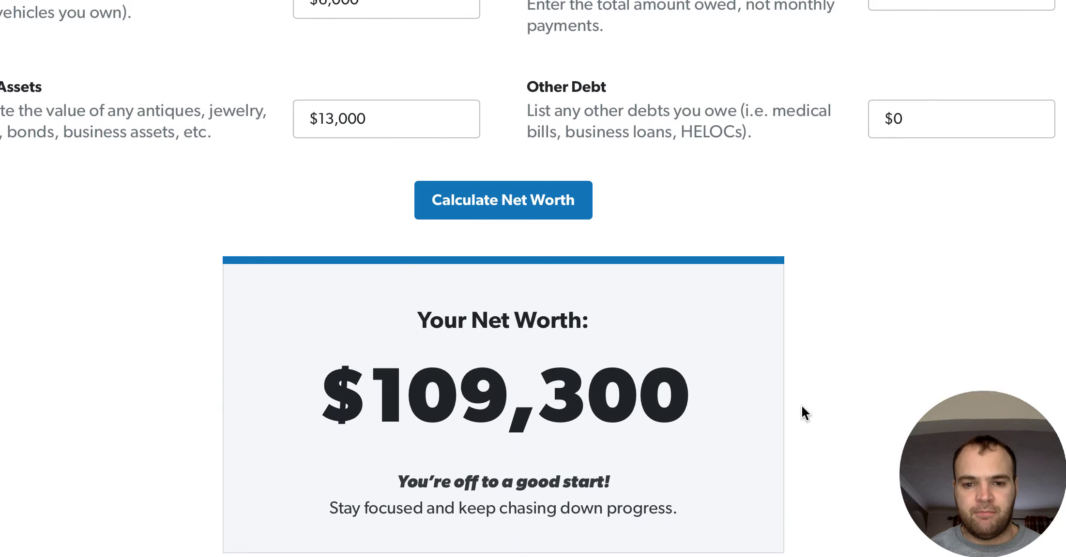